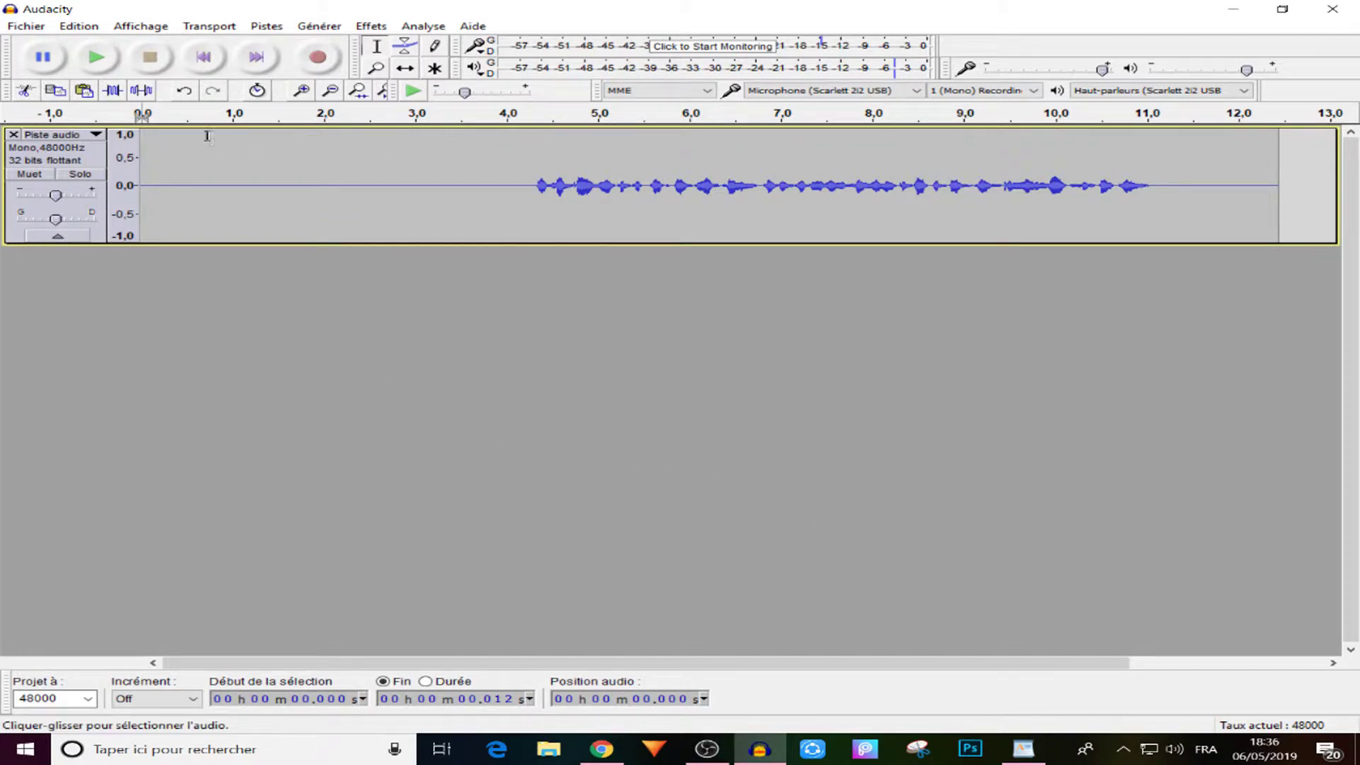
left_click(150, 154)
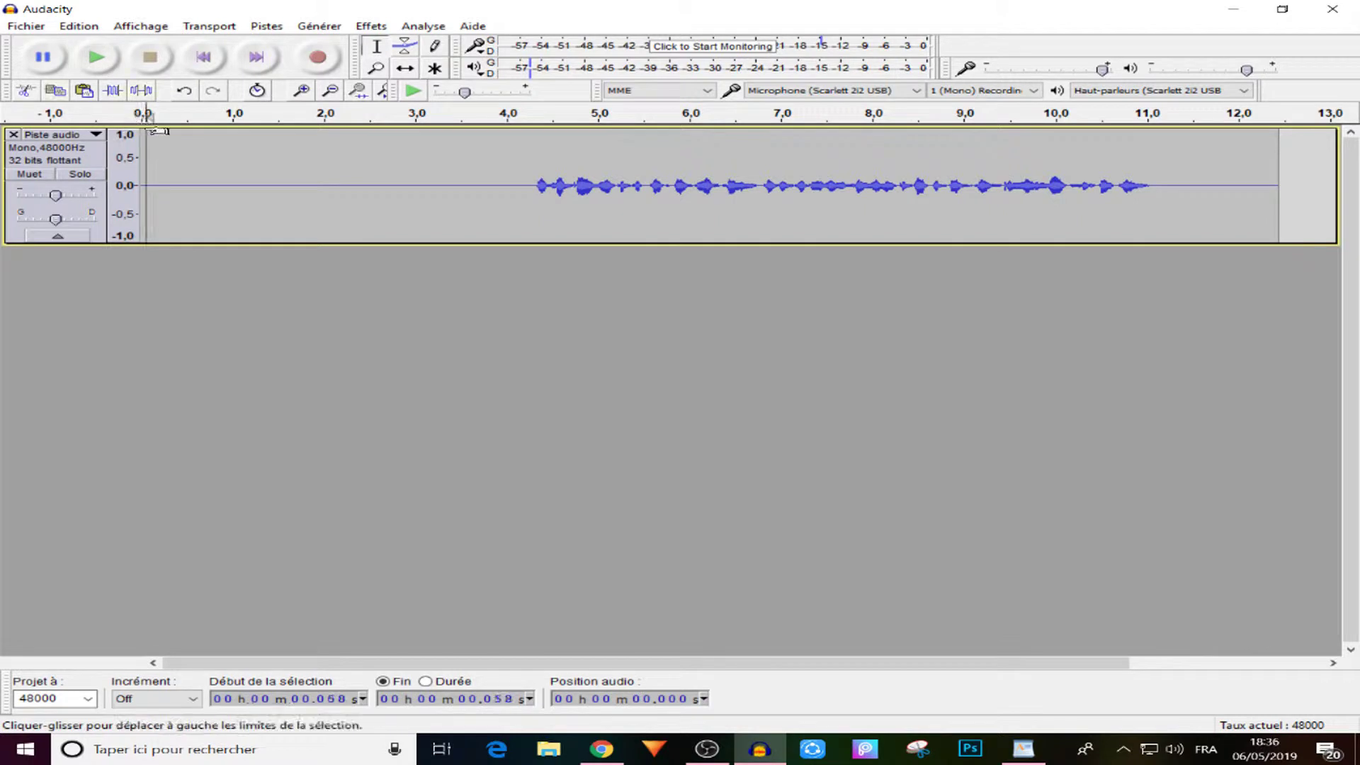
left_click(97, 58)
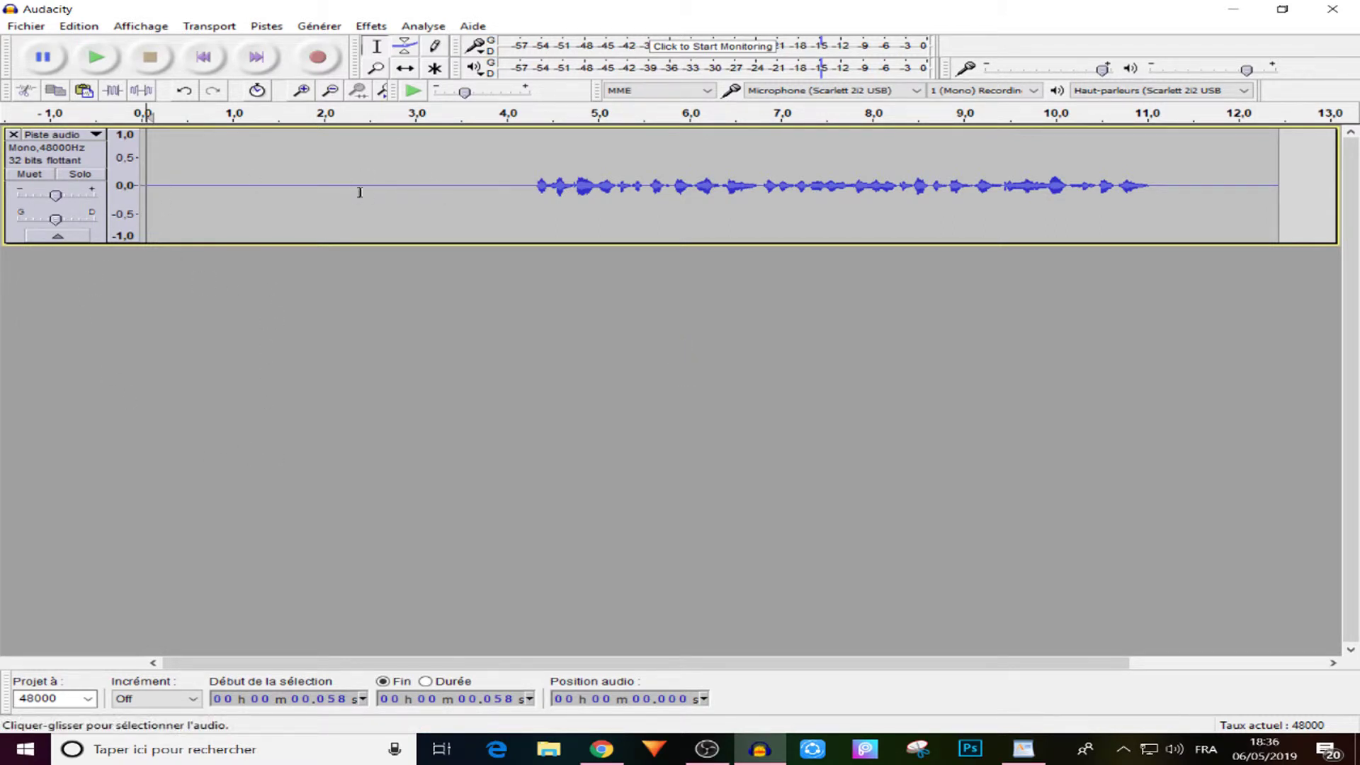
Select the noise-only opening of the track, from about 0.06 to 3.04 seconds
left_click_drag(149, 149, 416, 159)
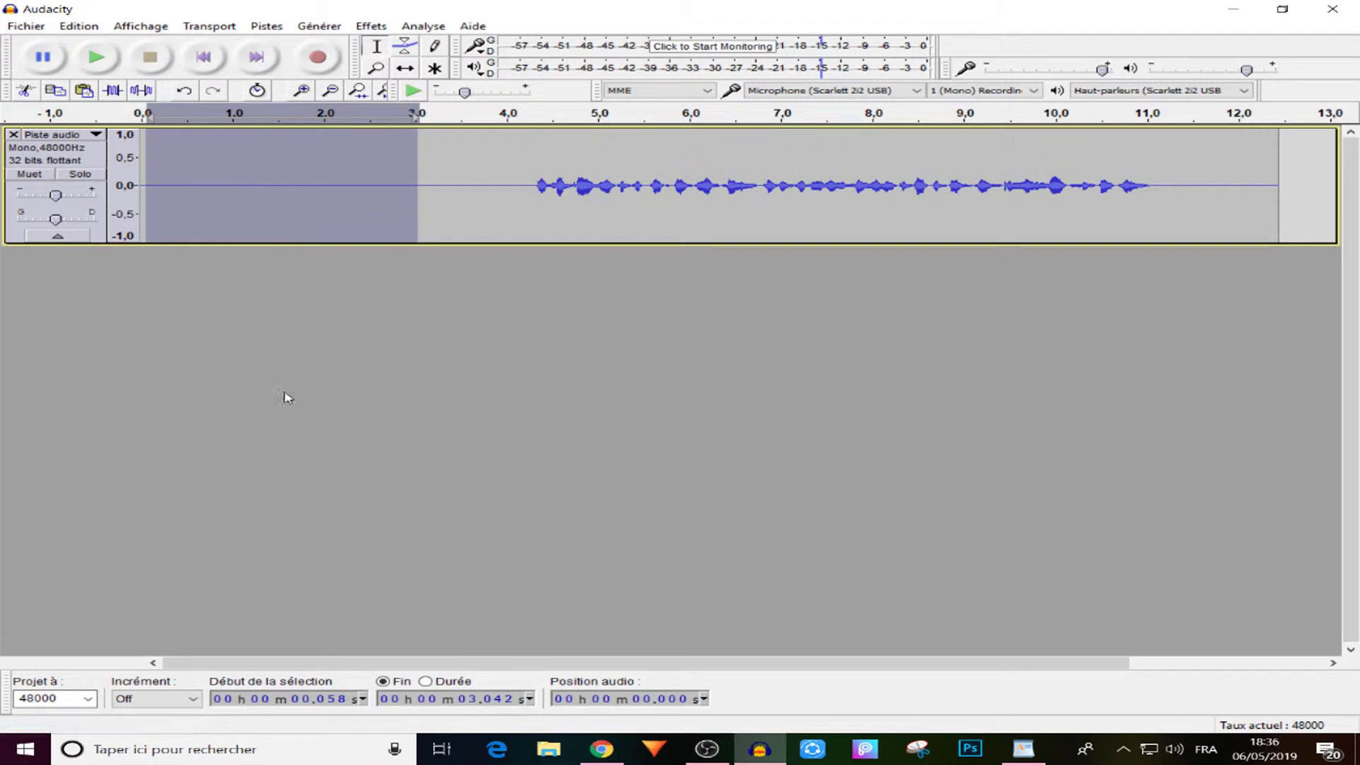
left_click(158, 195)
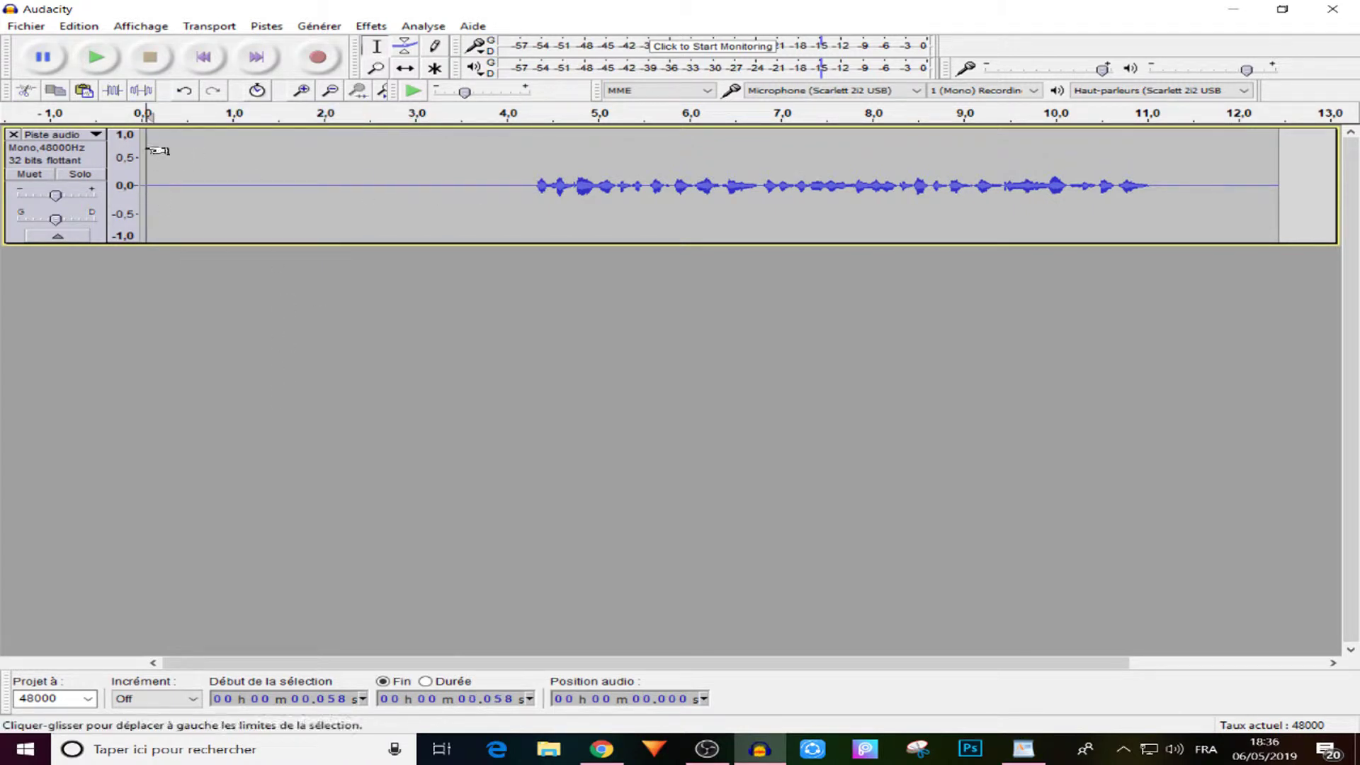
left_click_drag(157, 150, 417, 175)
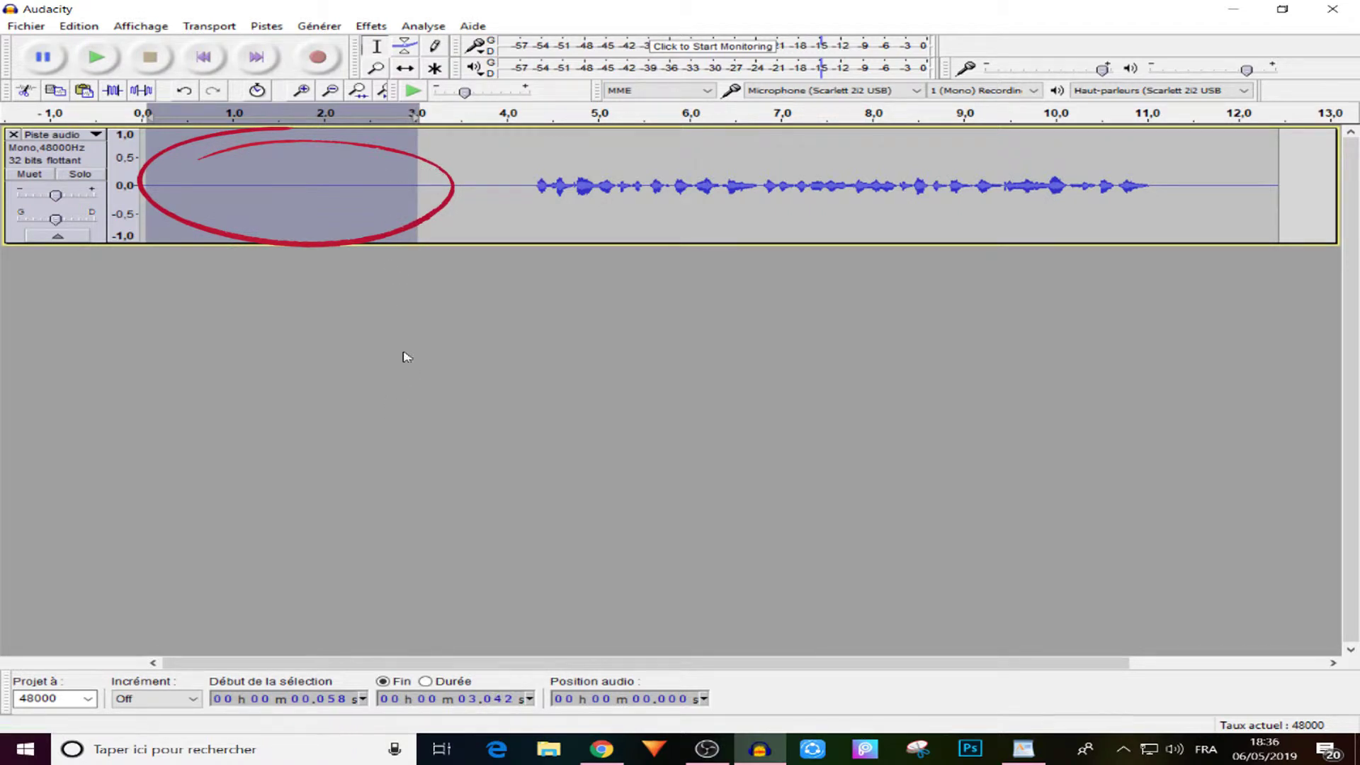
left_click(163, 202)
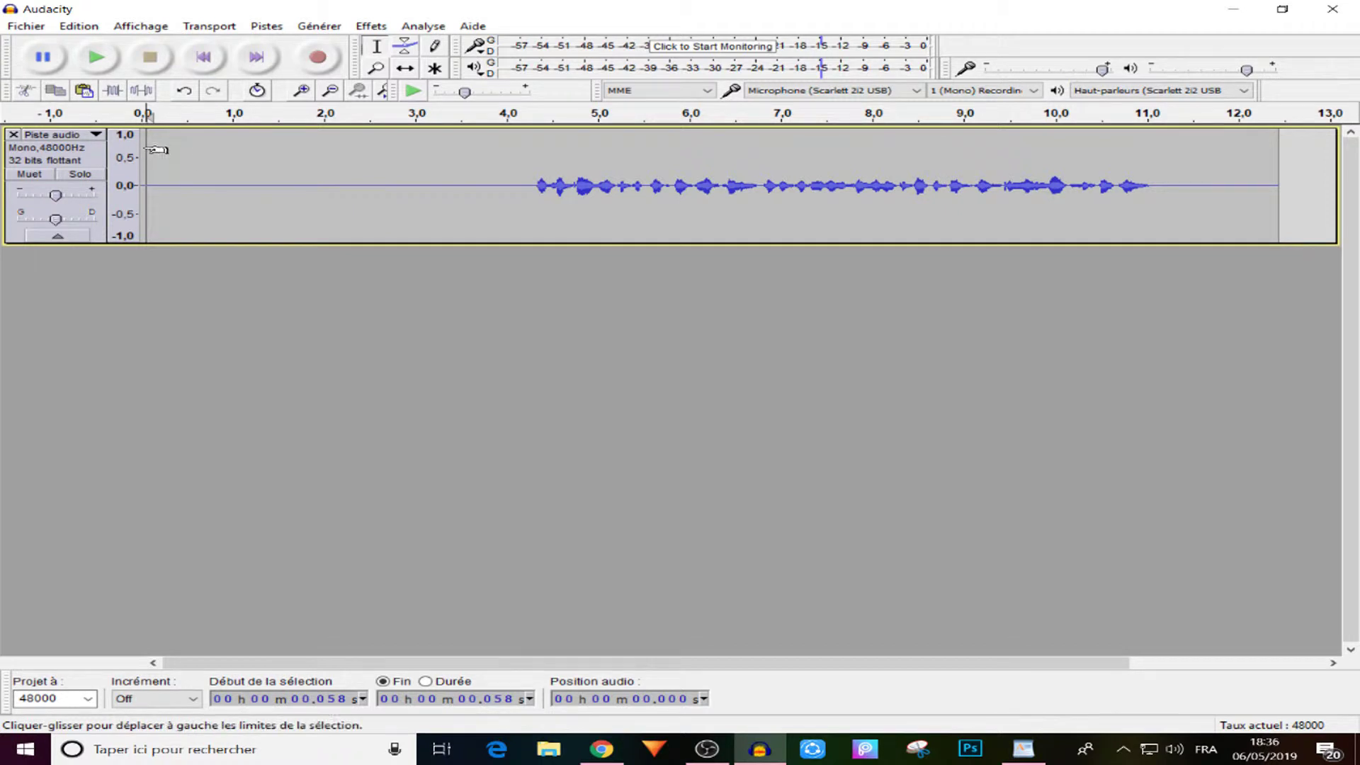
left_click_drag(159, 149, 419, 170)
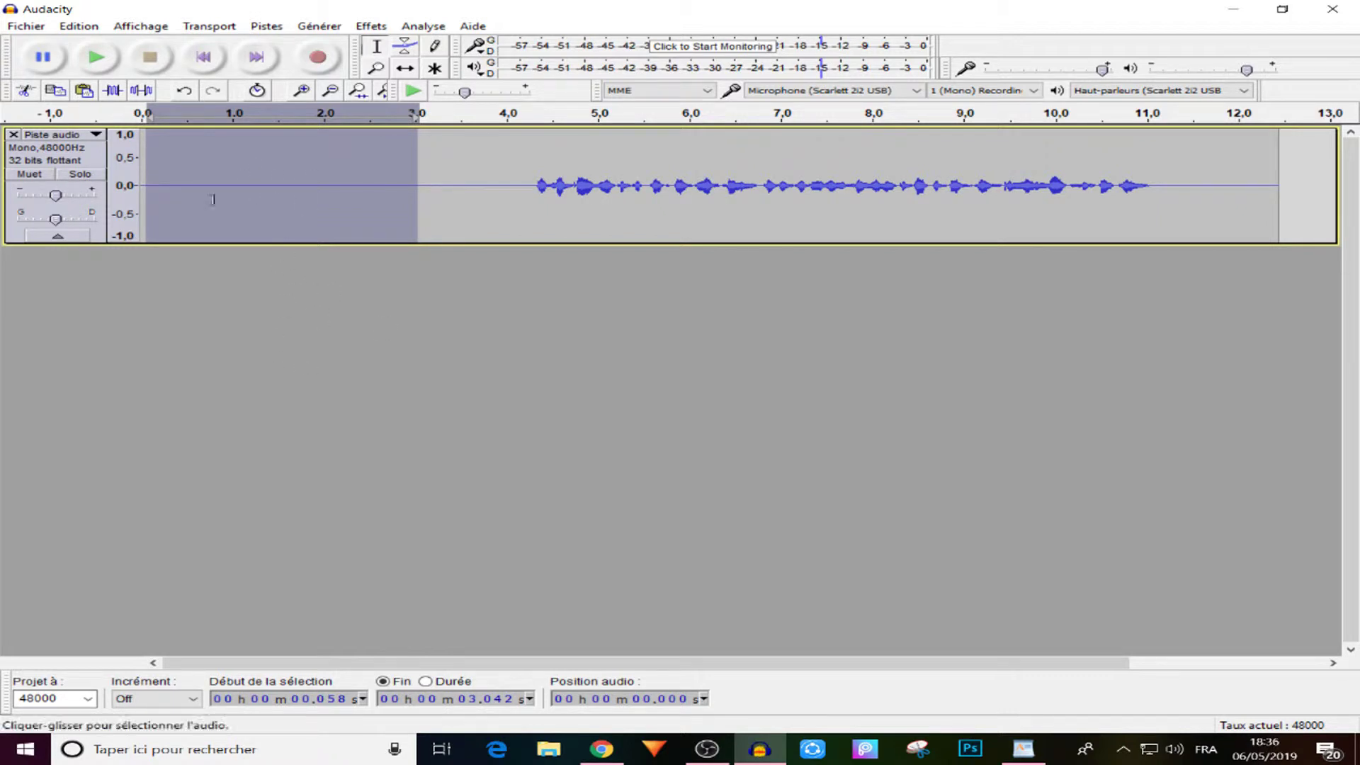
Capture the selected silence as the Noise Reduction noise profile ('Prendre le profil du bruit')
left_click(369, 26)
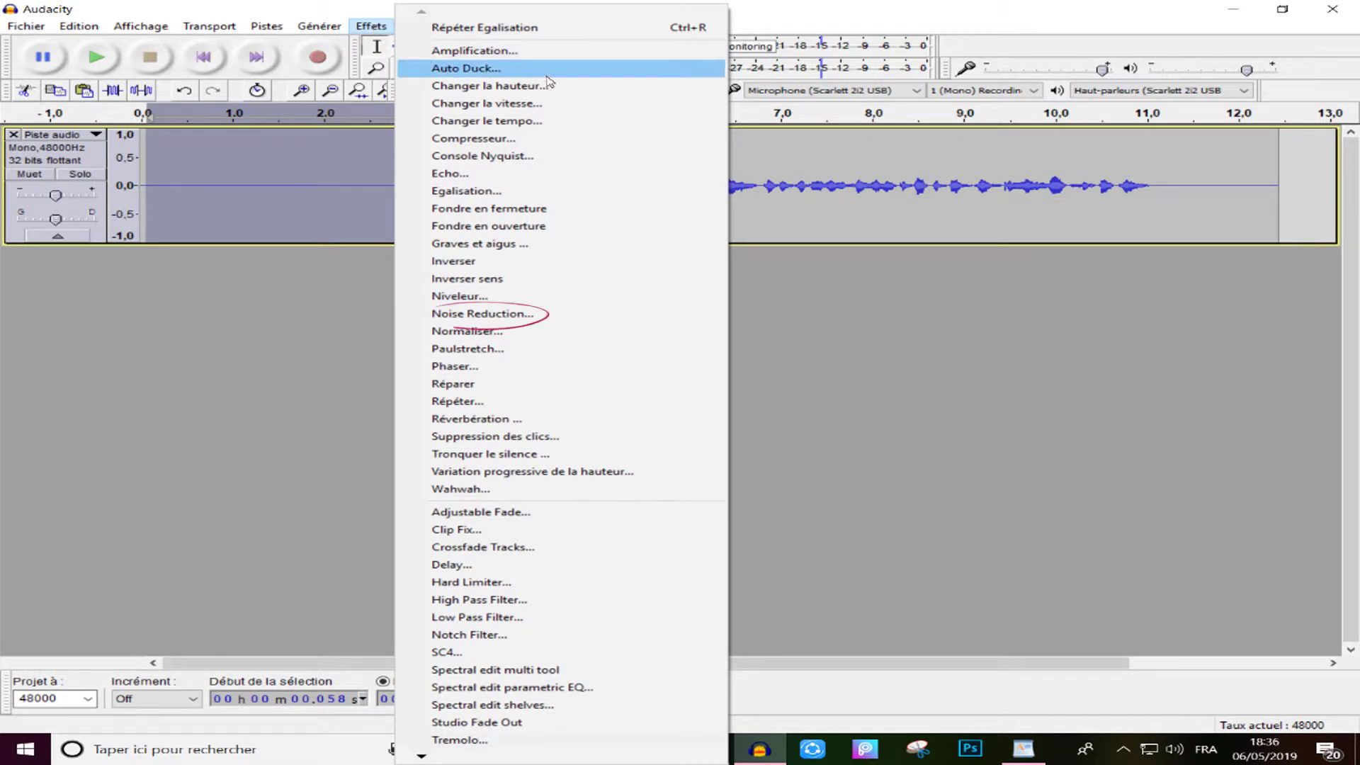
left_click(617, 319)
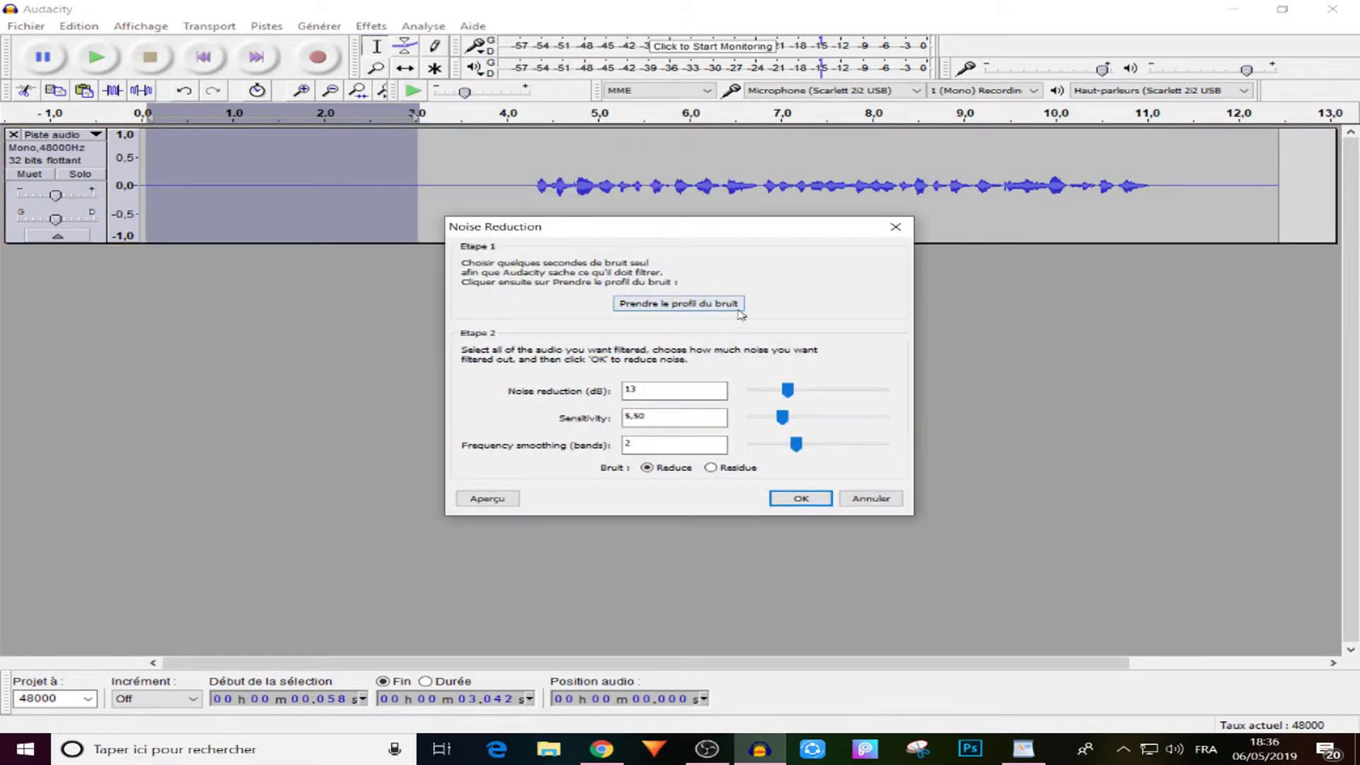
left_click(682, 306)
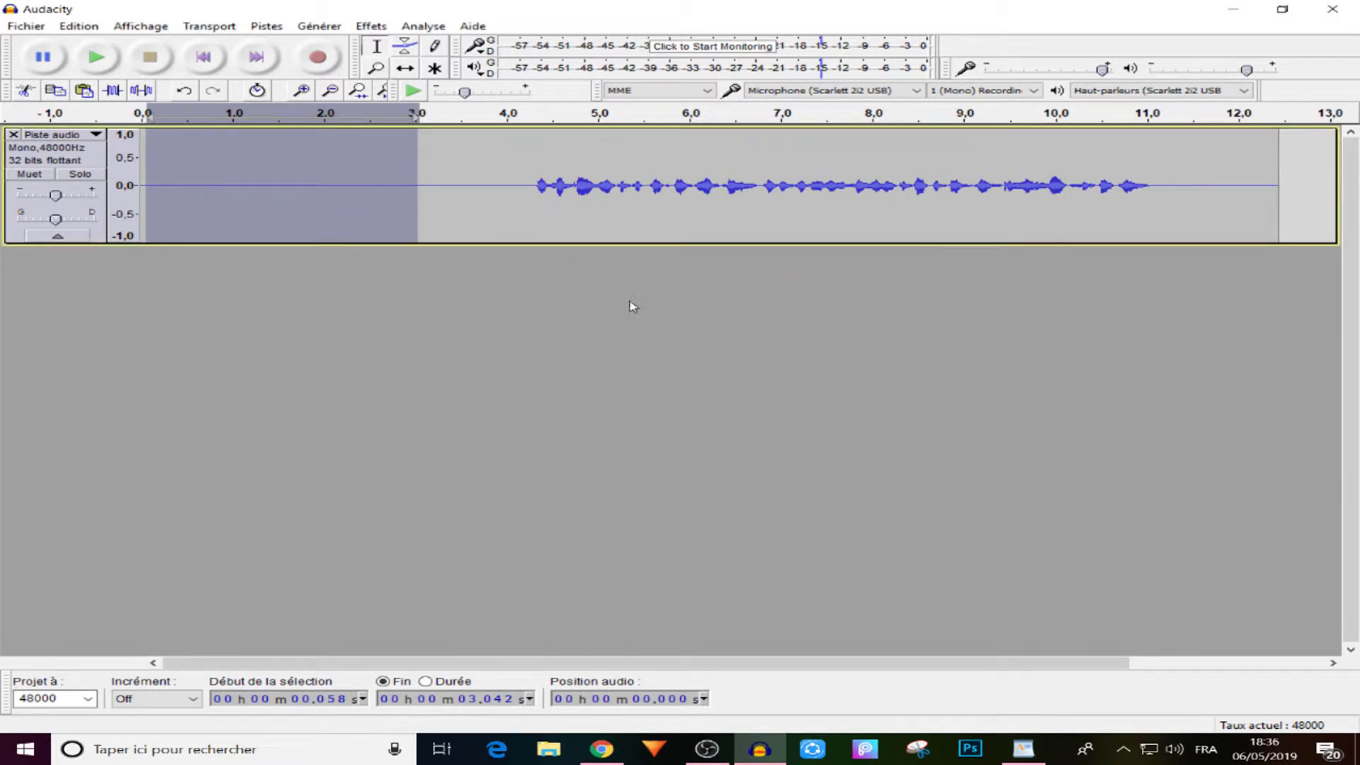
Apply Noise Reduction to the whole eleven-second voice track and play it back
left_click(102, 162)
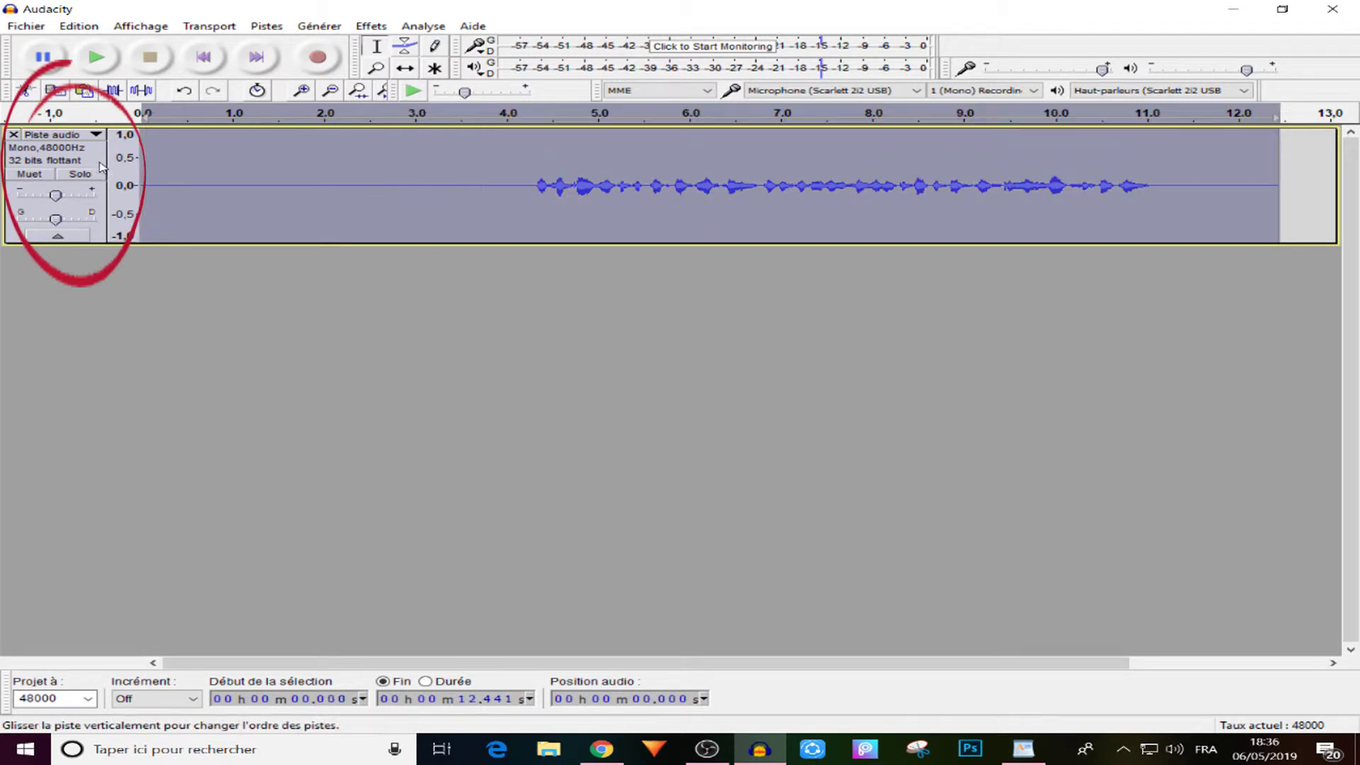
left_click(371, 26)
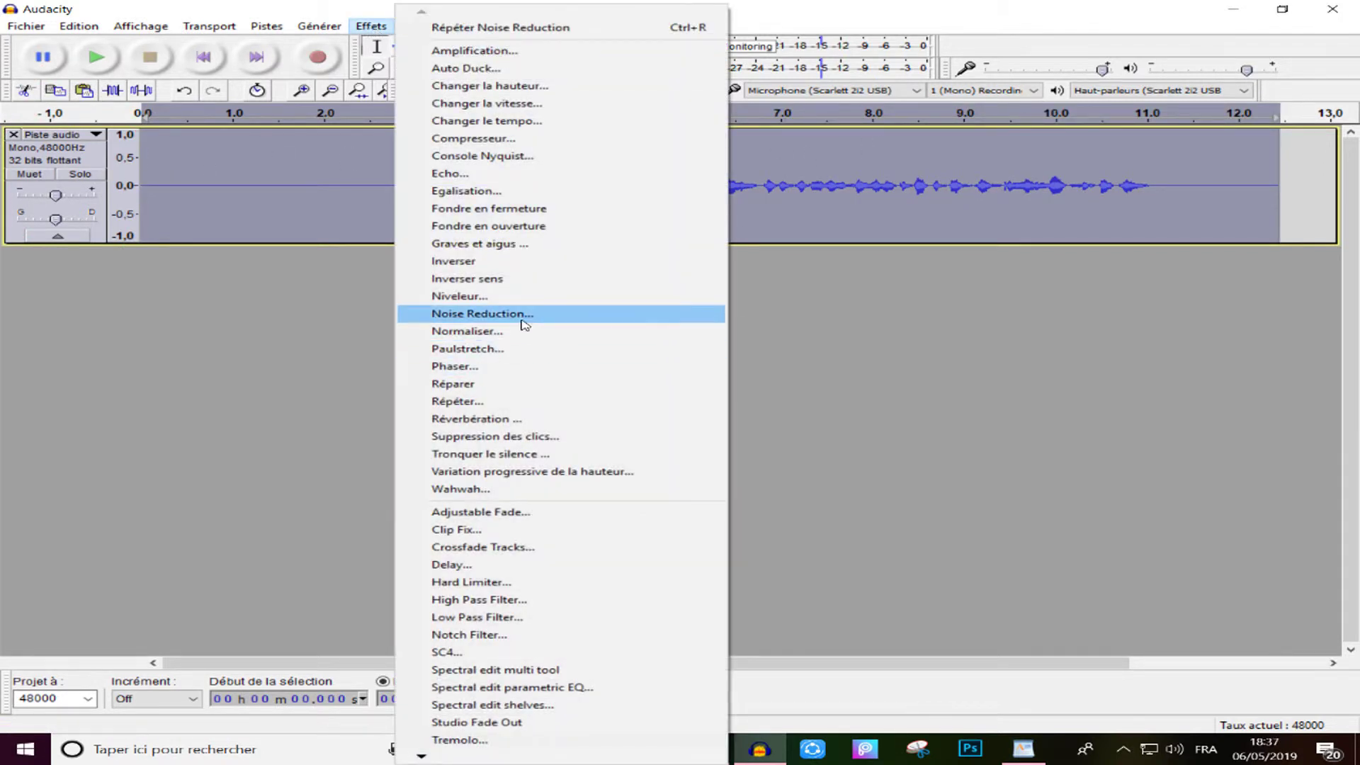
left_click(523, 315)
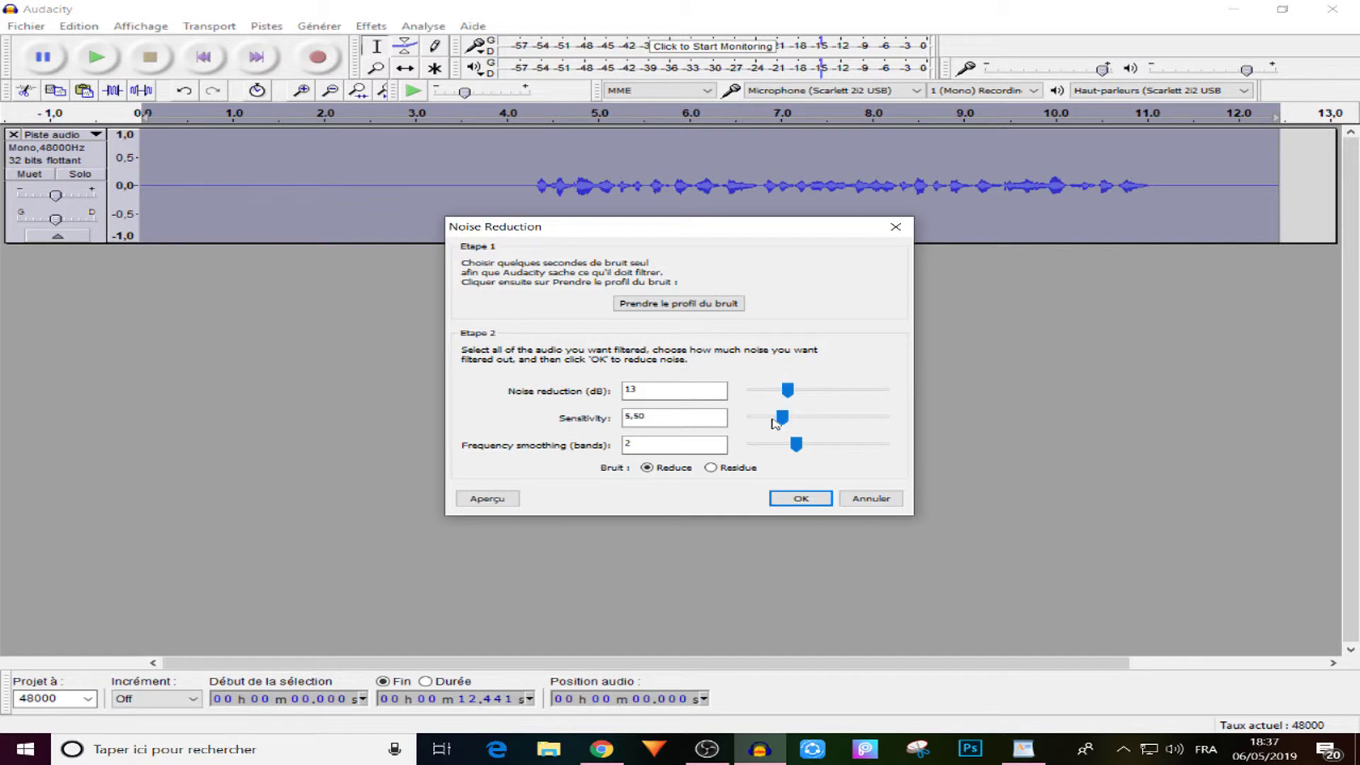
left_click(800, 498)
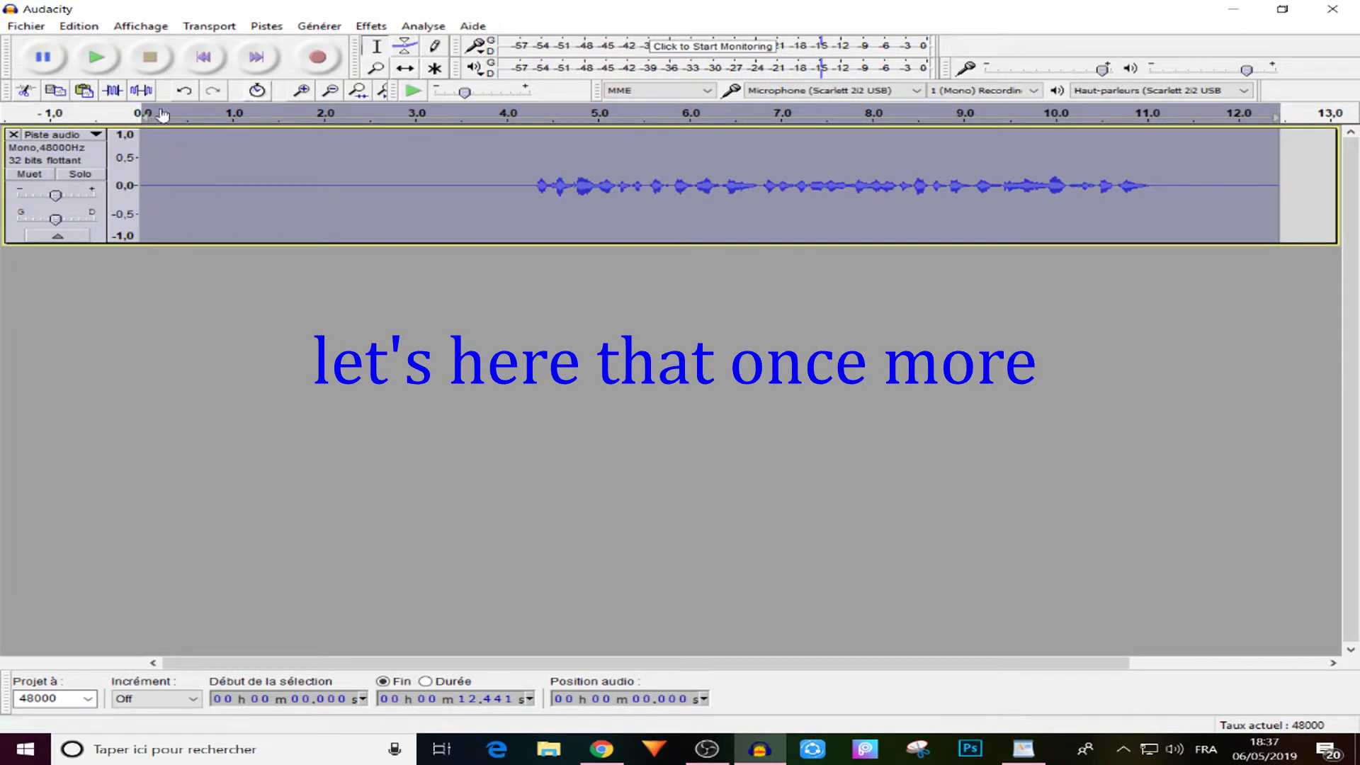
left_click(97, 58)
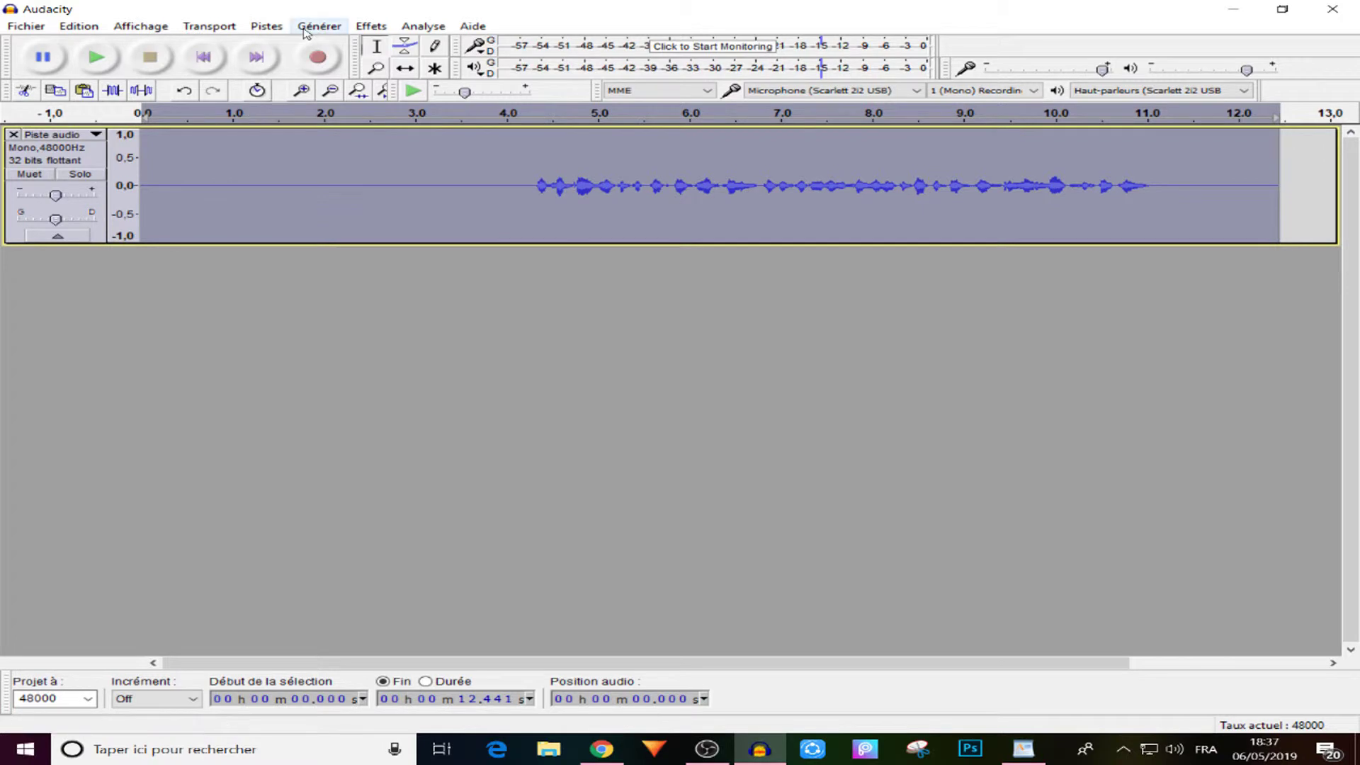
Apply Equalization with the Bass Boost curve lowered from 9 dB to about 3 dB
left_click(371, 26)
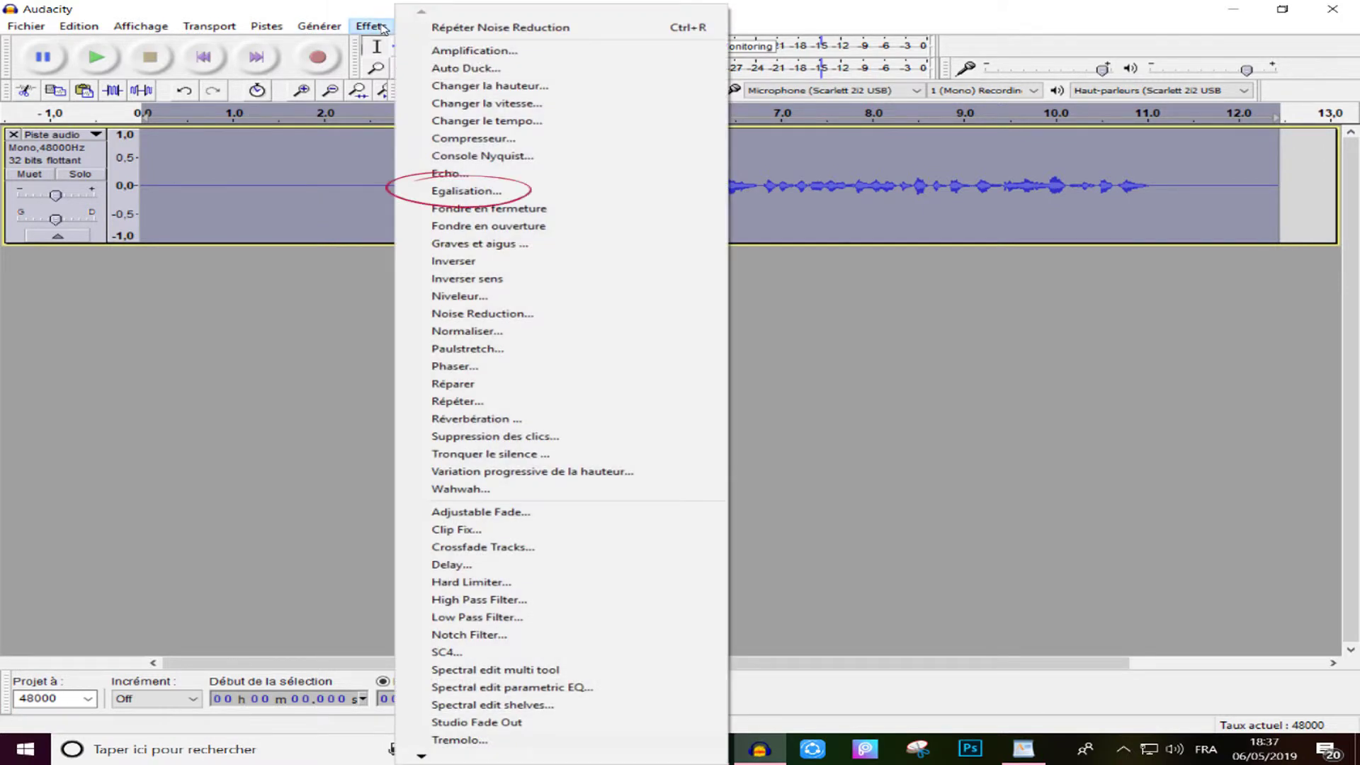
left_click(537, 193)
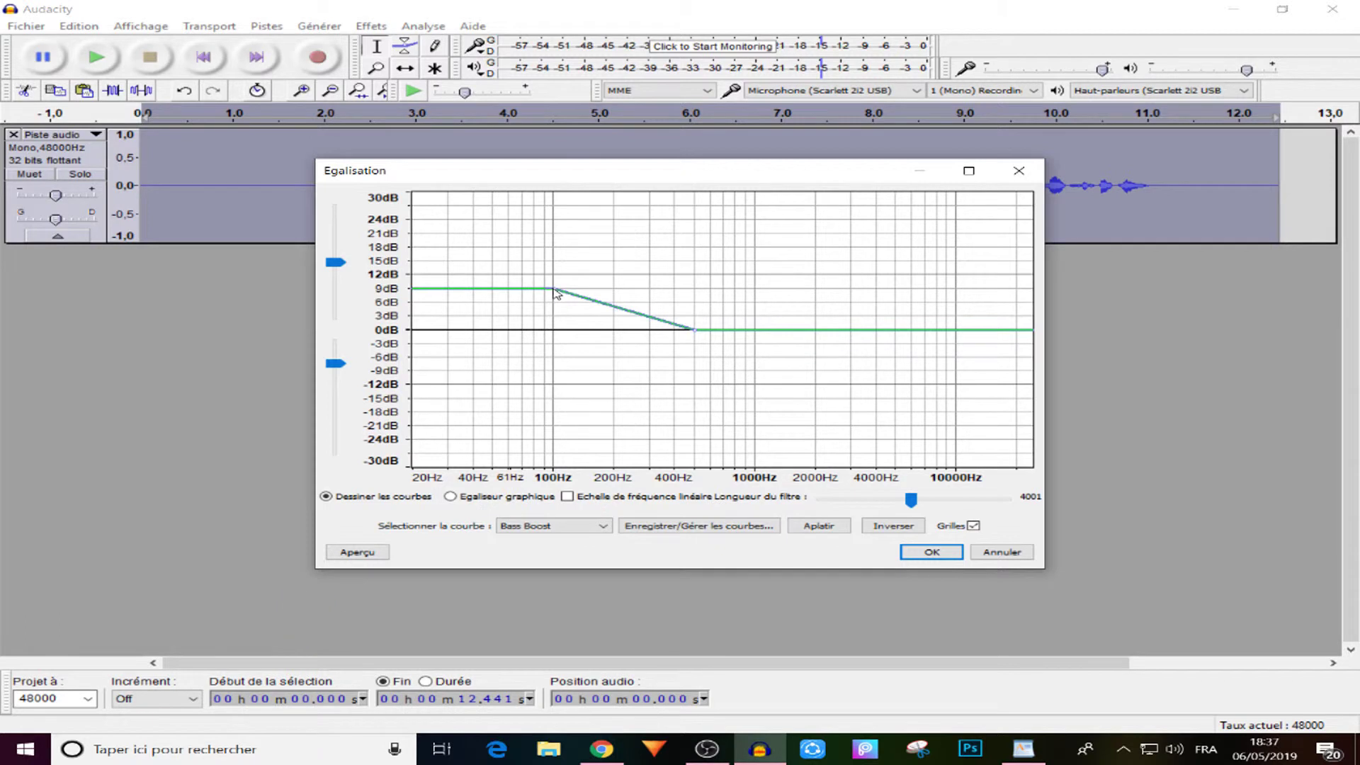
left_click_drag(555, 294, 557, 317)
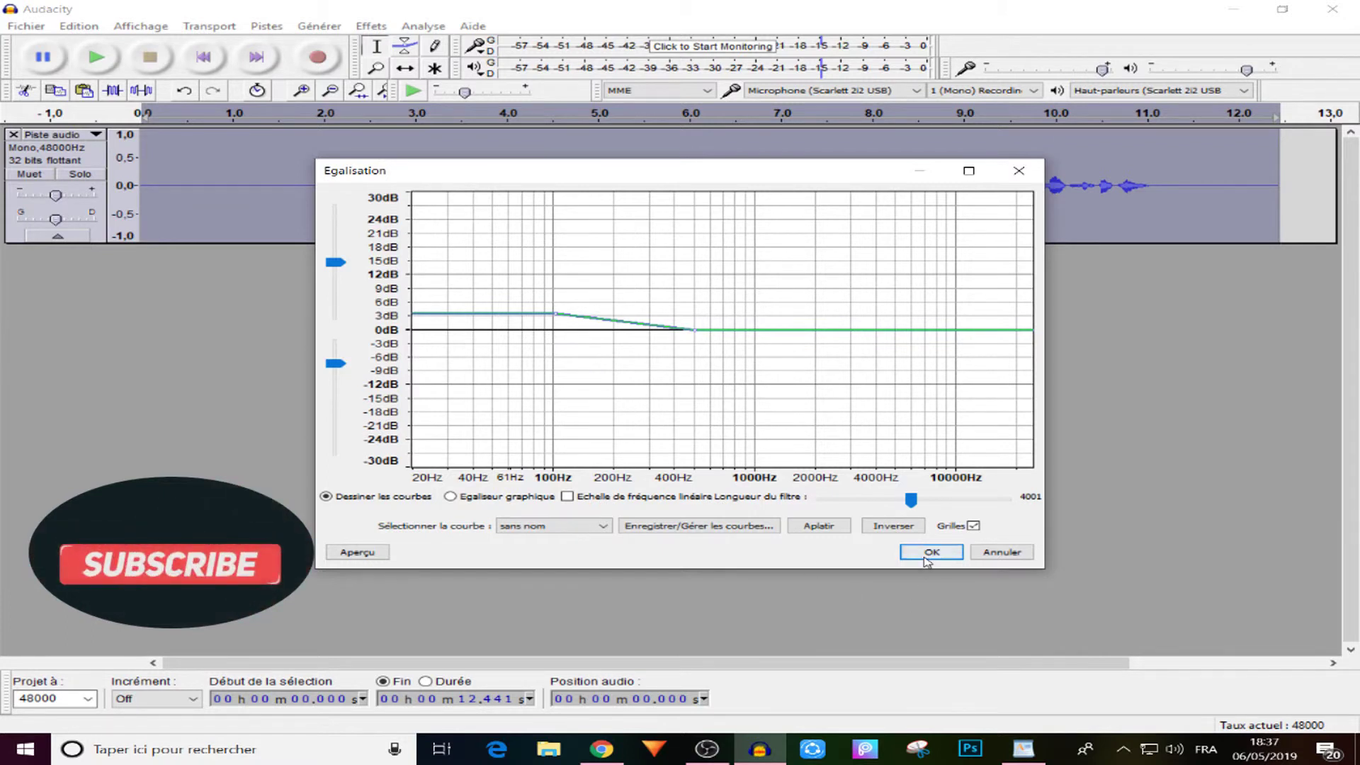
left_click(931, 552)
Apply Equalization with the Treble Boost curve lowered to about 3 dB above 4 kHz
left_click(370, 26)
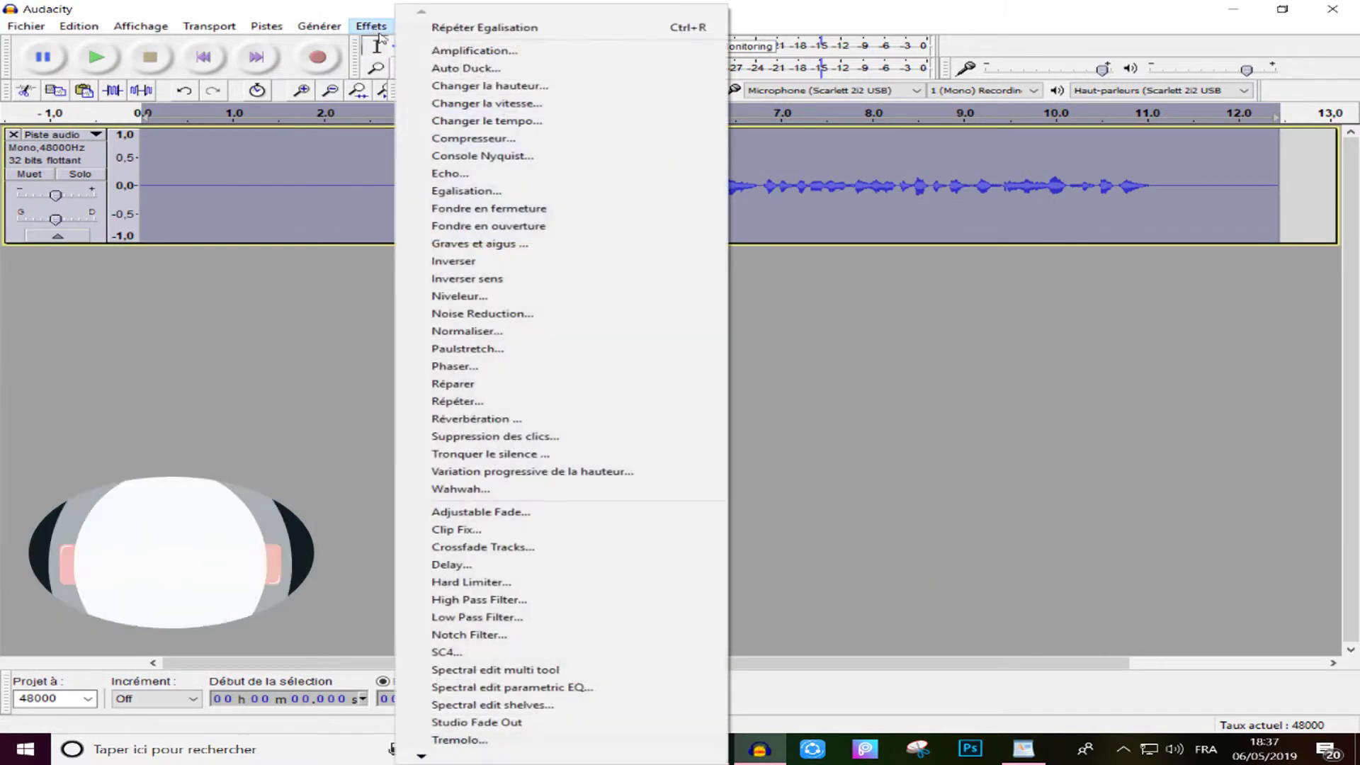
left_click(531, 191)
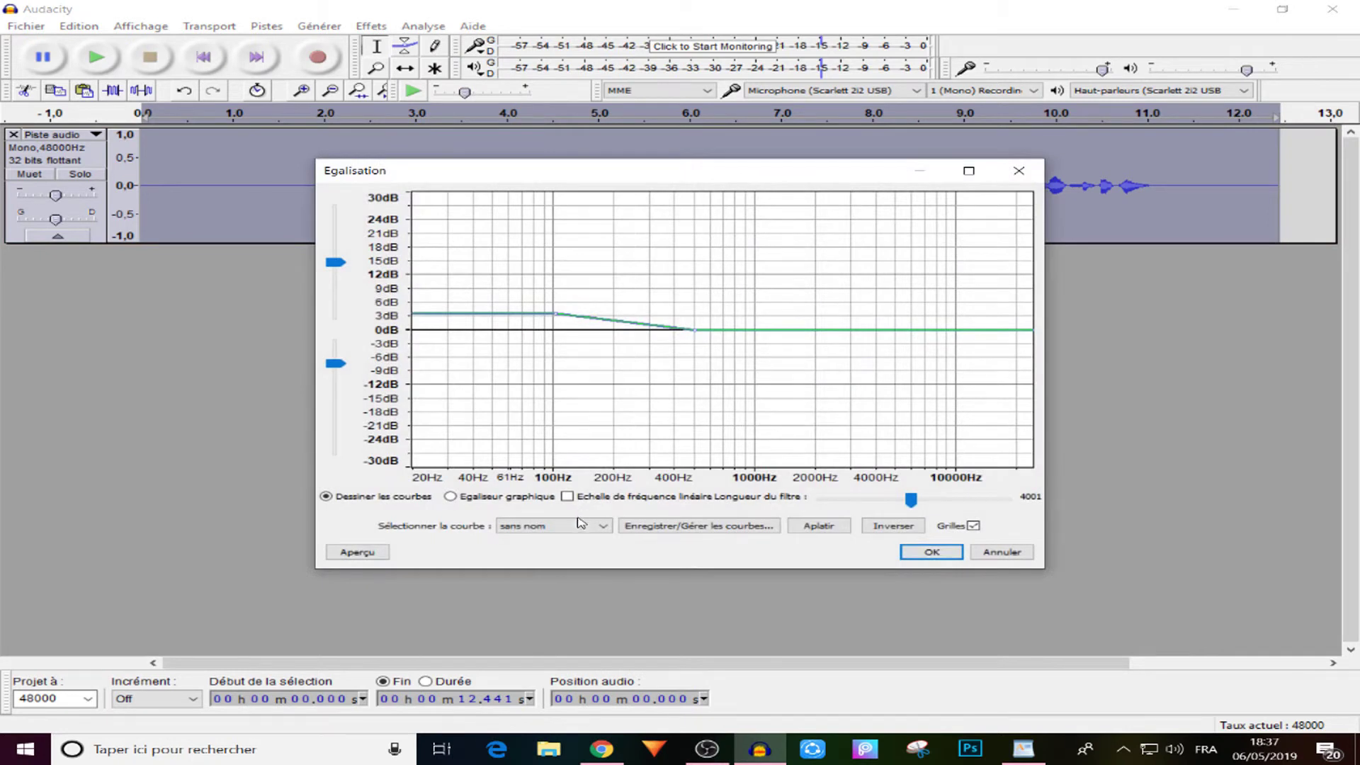
left_click(581, 524)
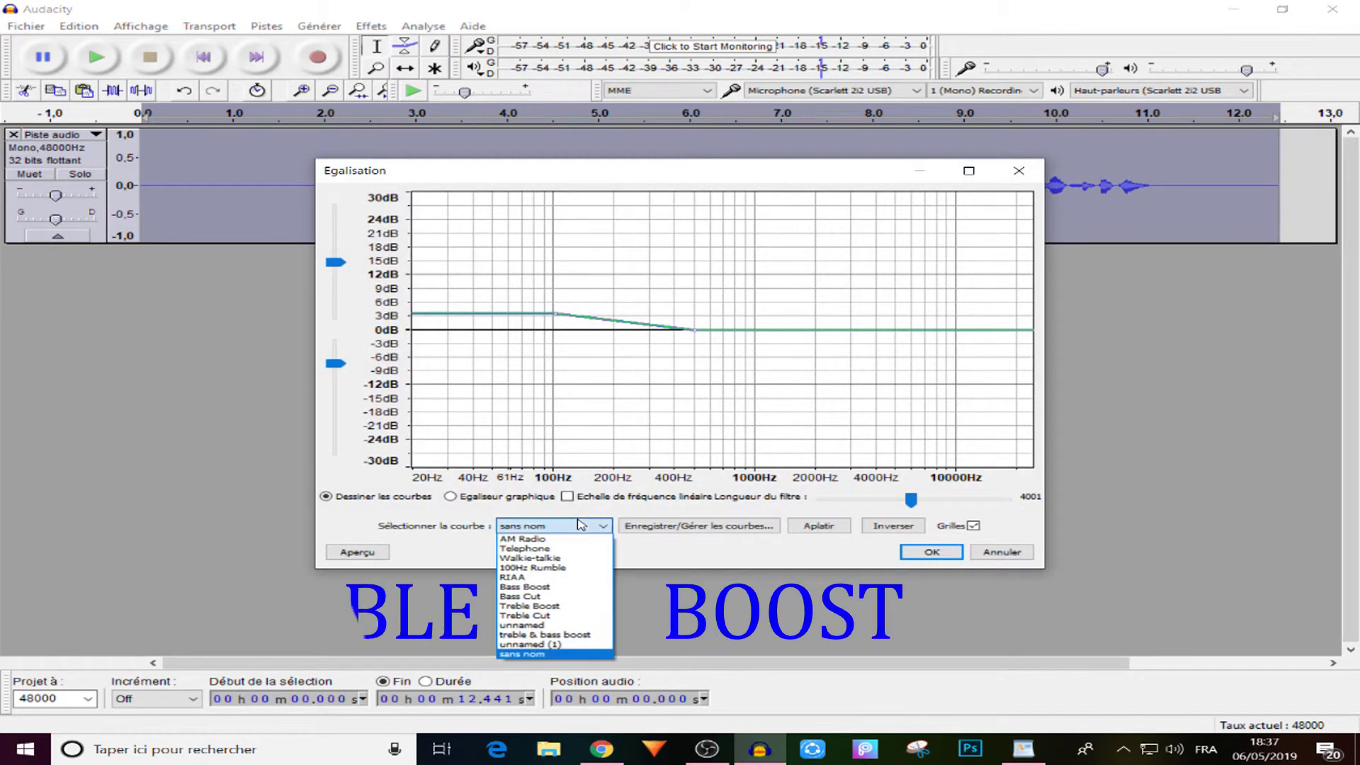
left_click(573, 605)
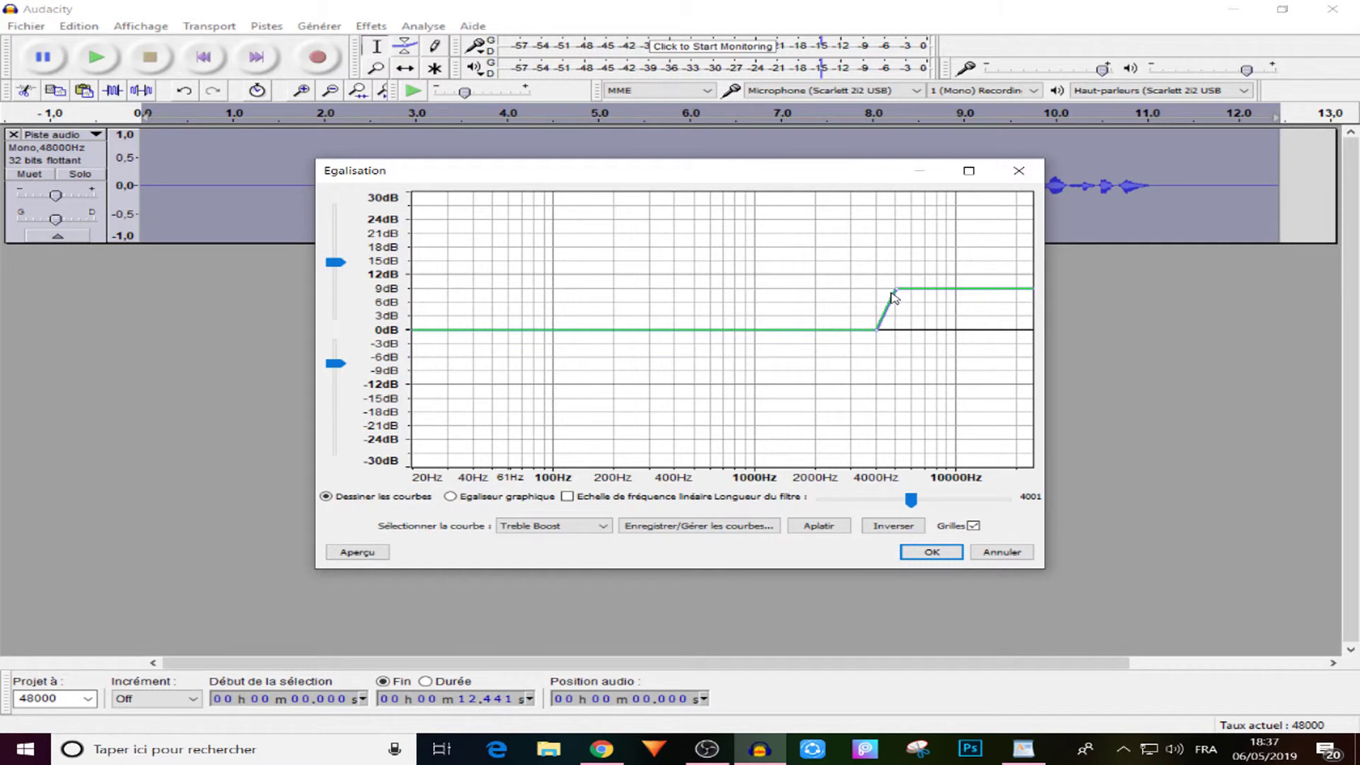
left_click_drag(897, 293, 899, 319)
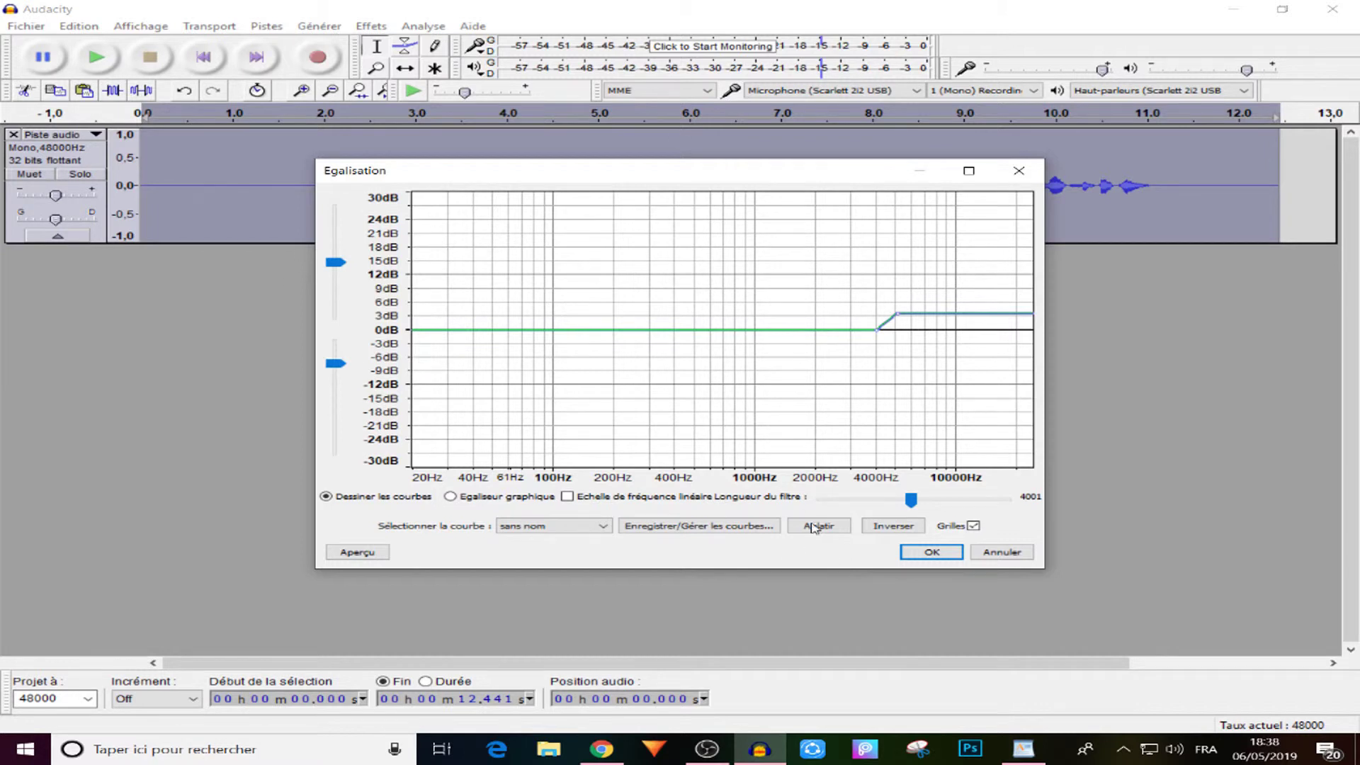
left_click(930, 554)
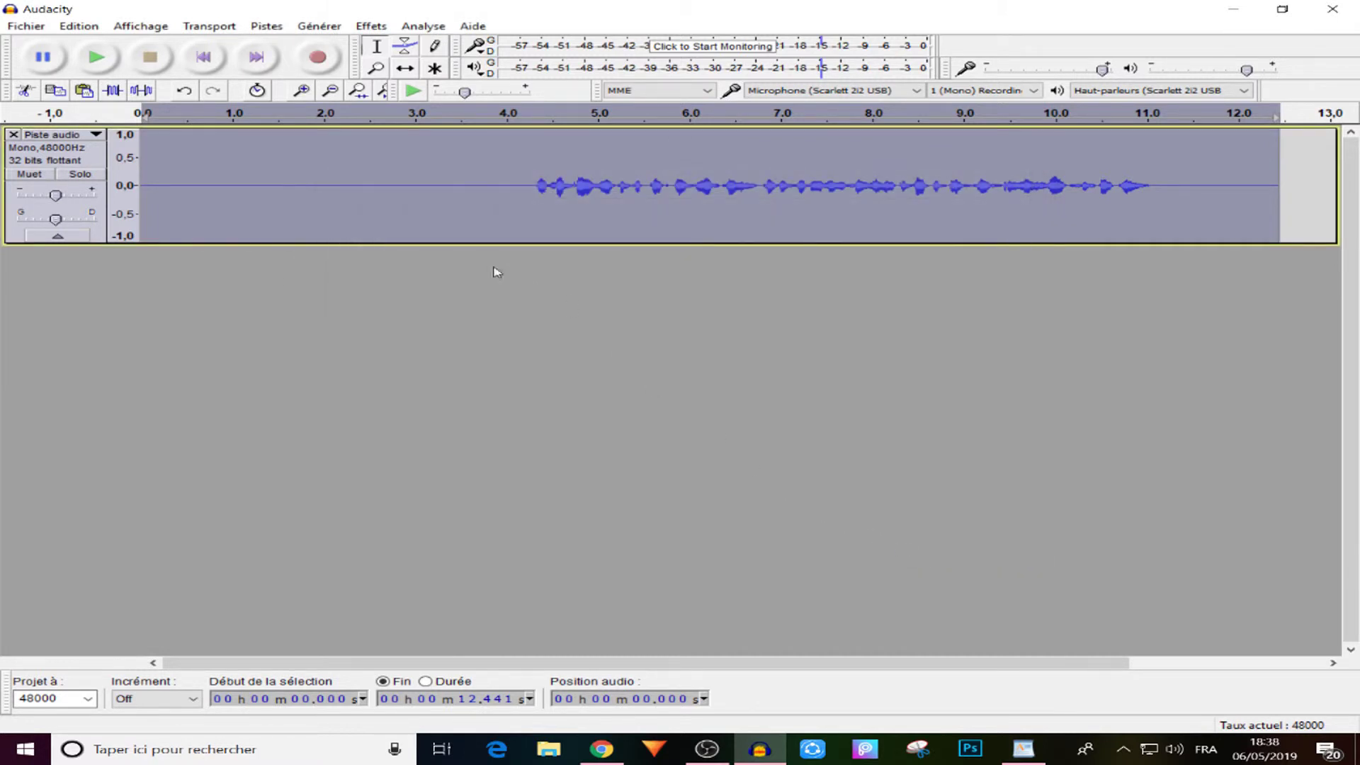
left_click(372, 26)
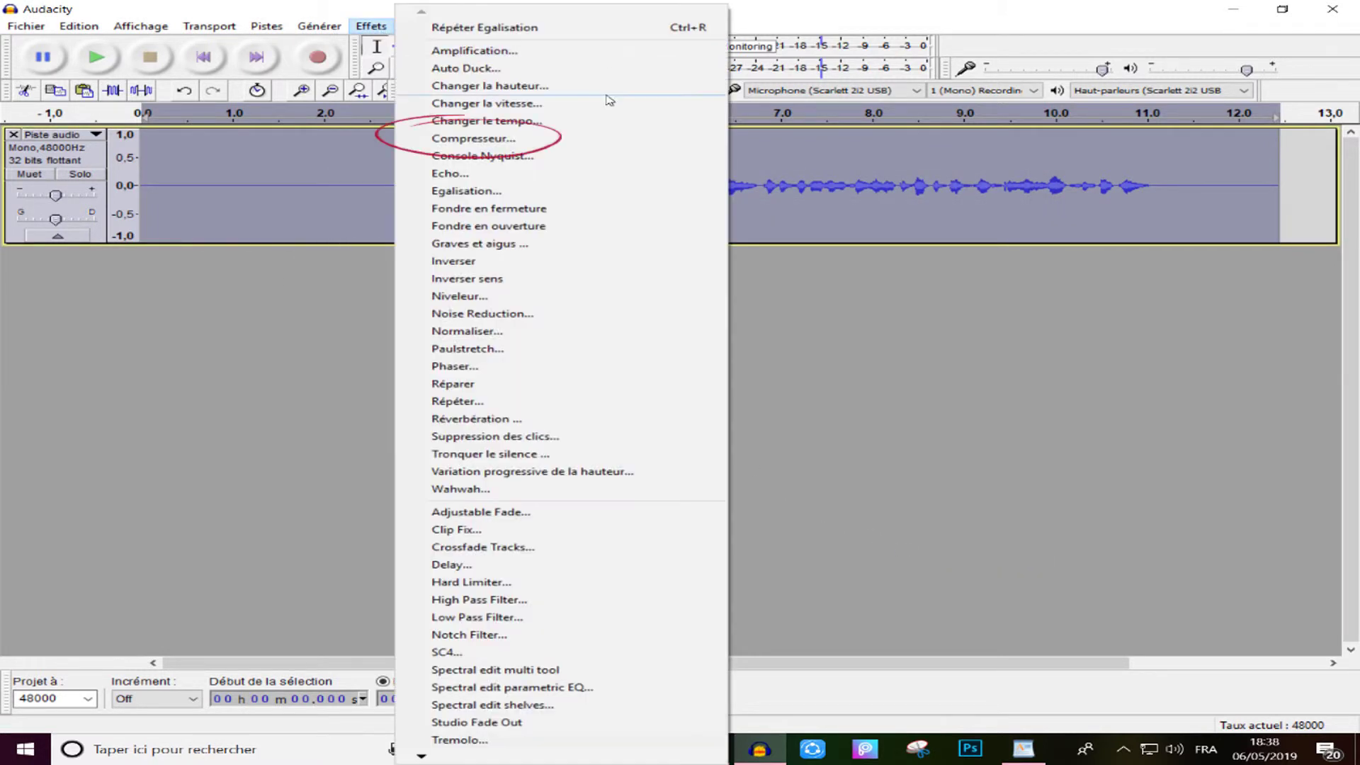
Apply the Compressor with its default -18 dB threshold and 2:1 ratio
left_click(579, 140)
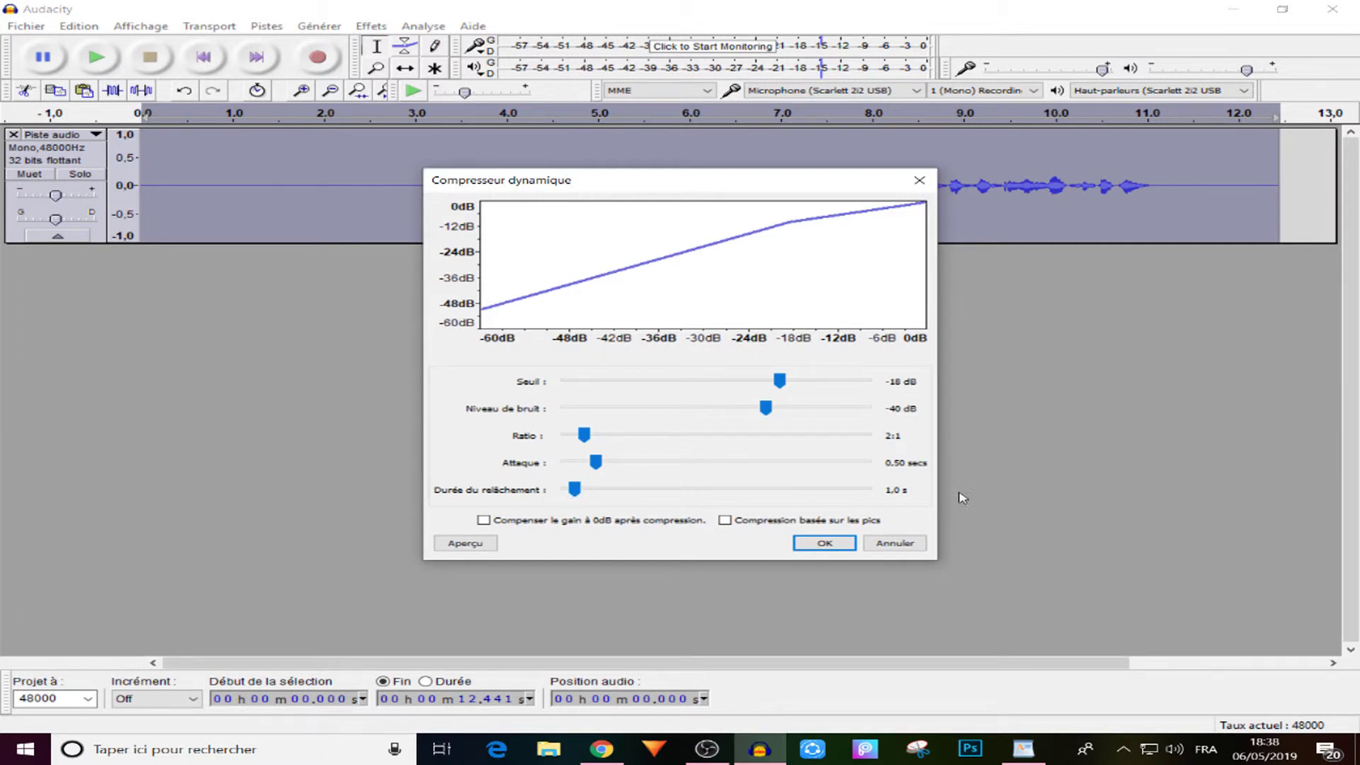
left_click(807, 544)
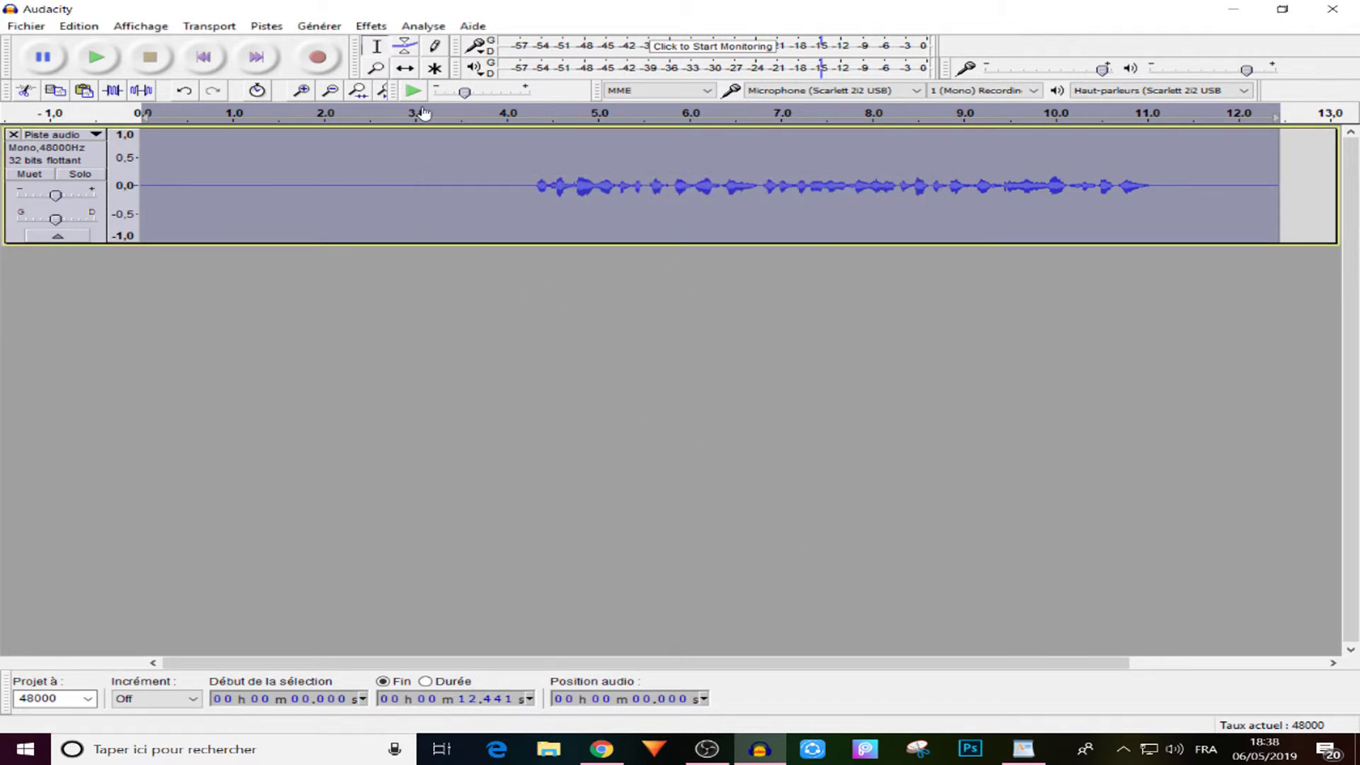
left_click(371, 26)
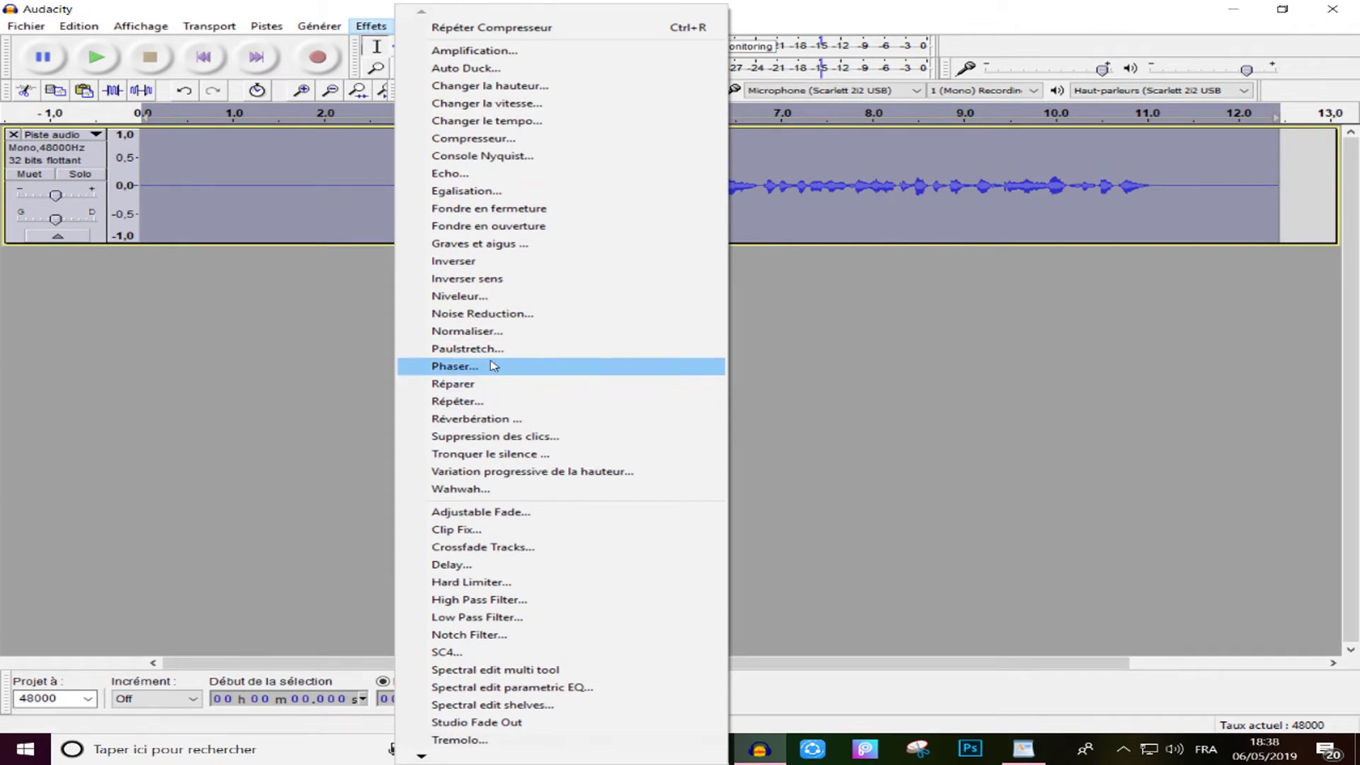
Normalize the track to a -3.0 dB maximum amplitude with DC offset removed
left_click(481, 333)
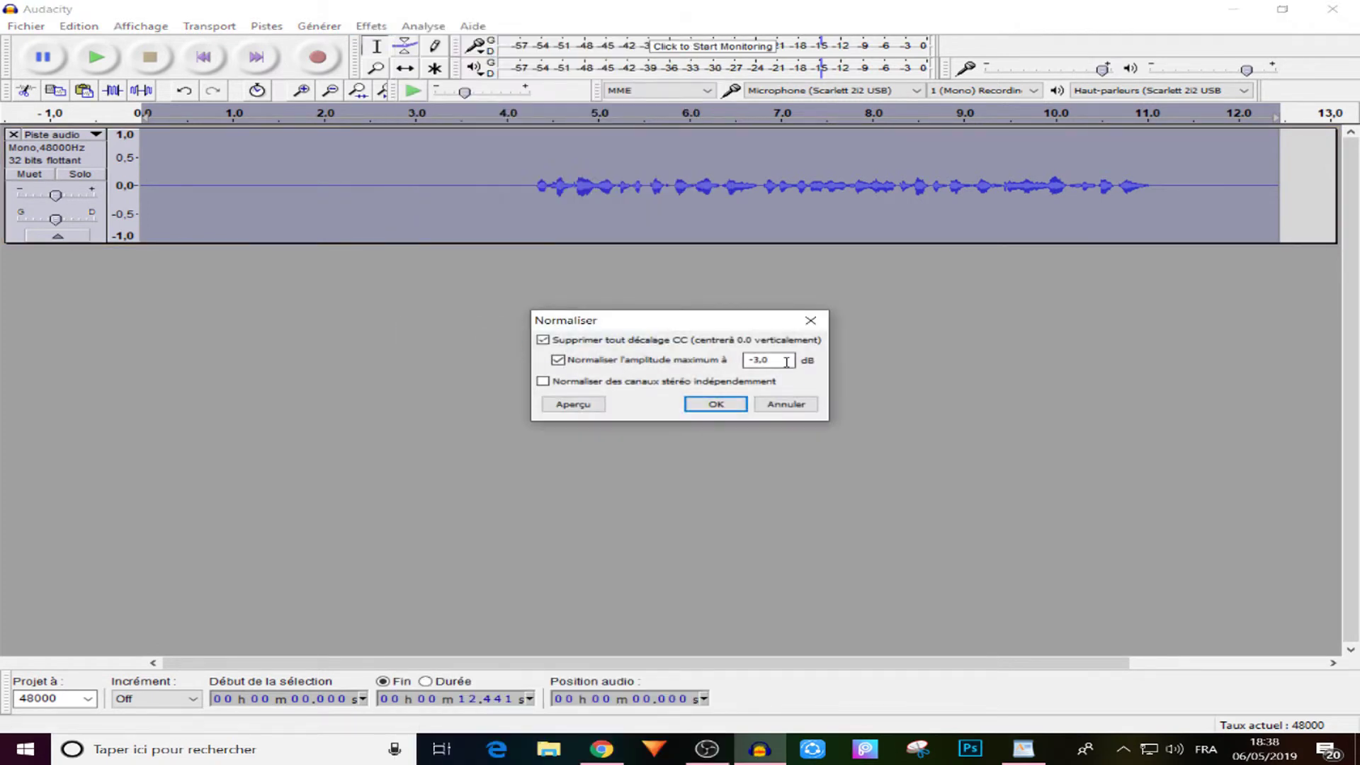
left_click(716, 404)
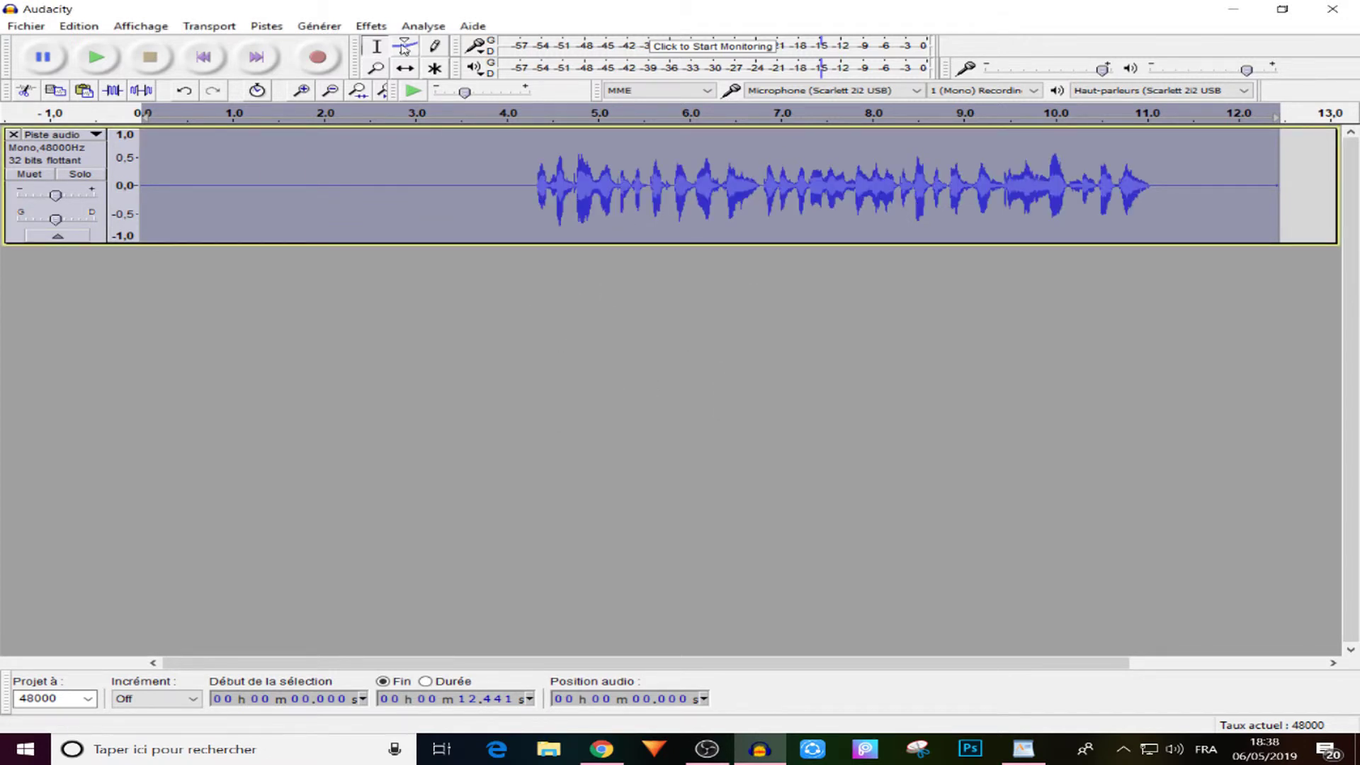
left_click(369, 26)
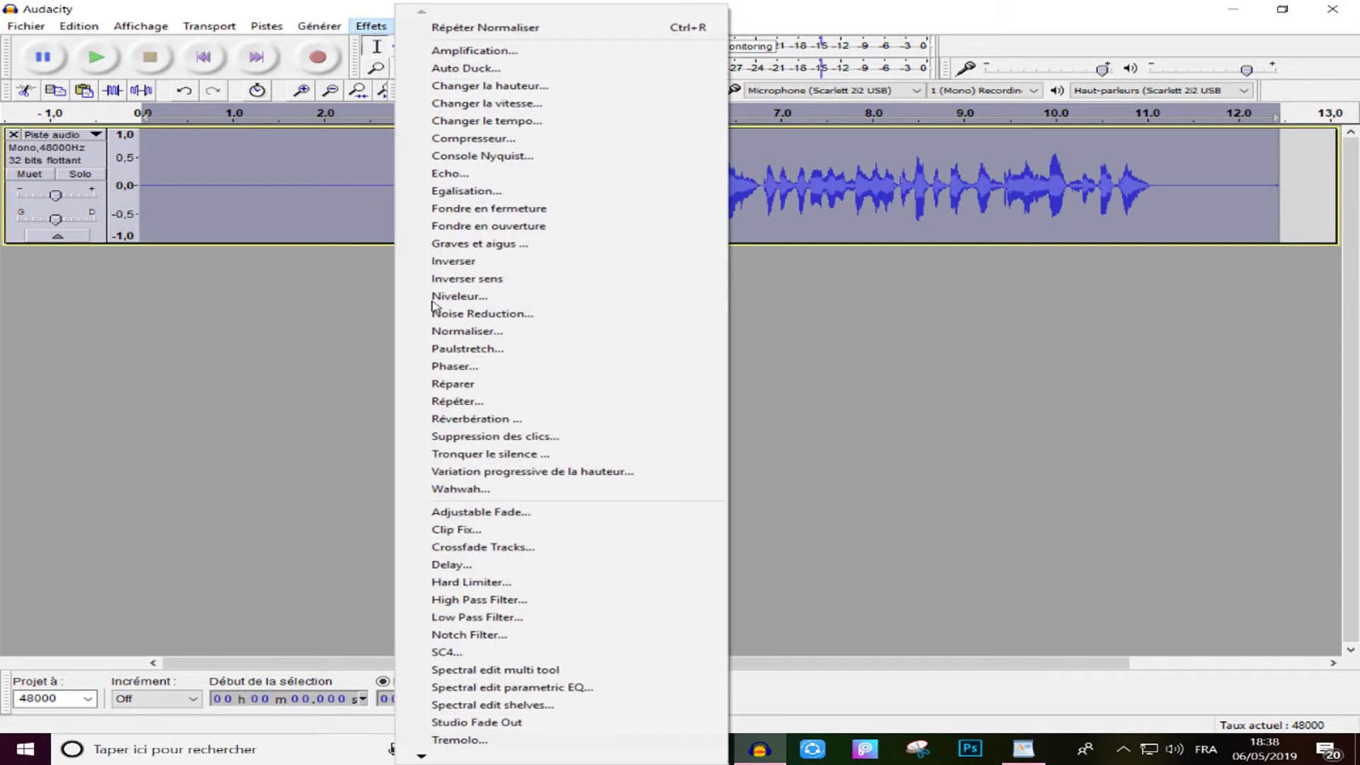
Apply the Hard Limiter with a -9.80 dB limit
left_click(491, 583)
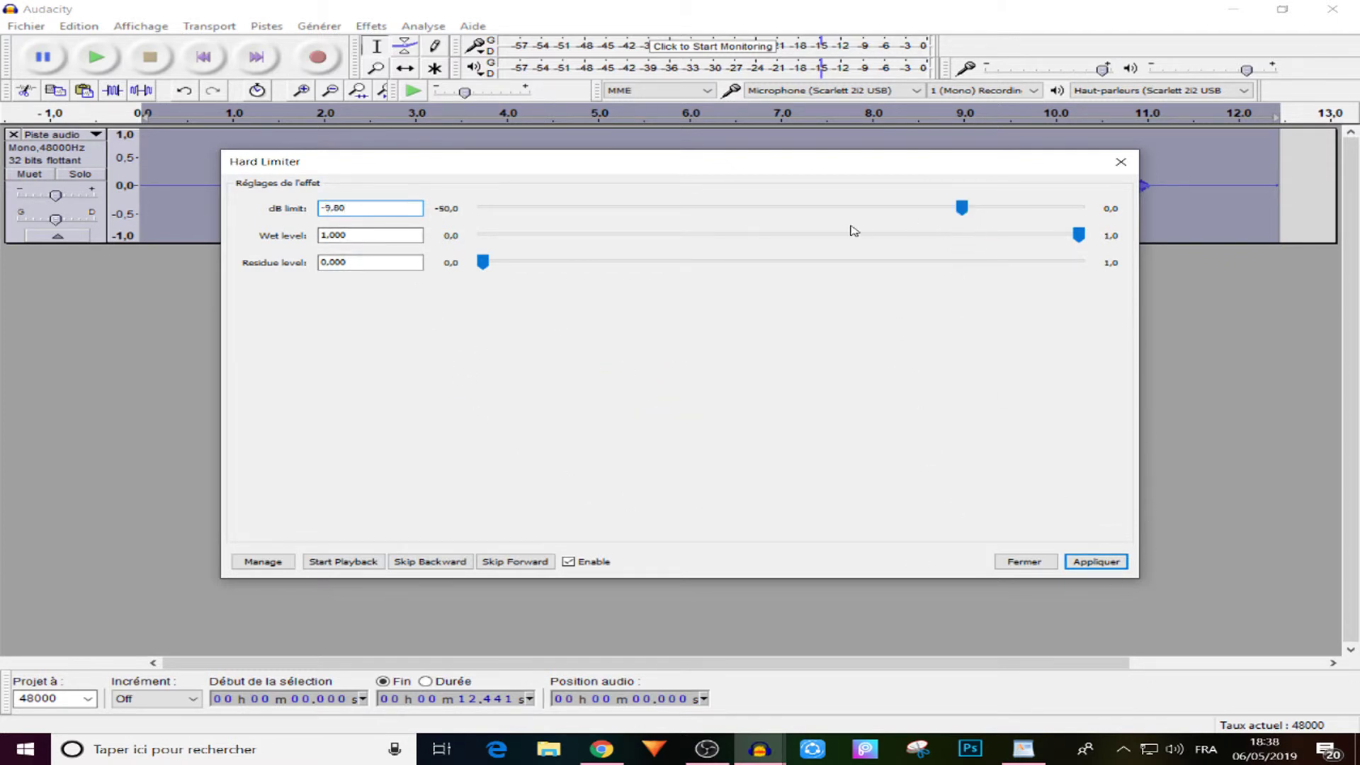
left_click(1081, 563)
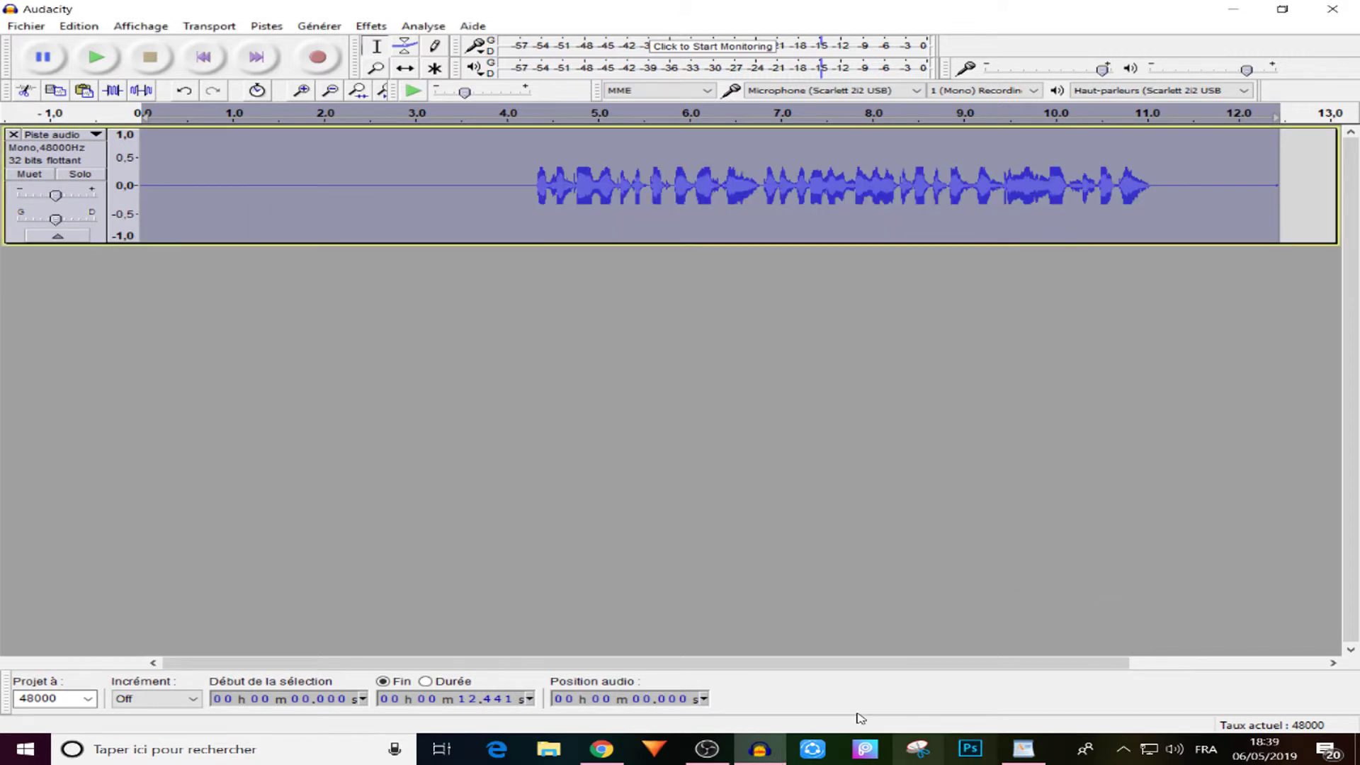
left_click(380, 30)
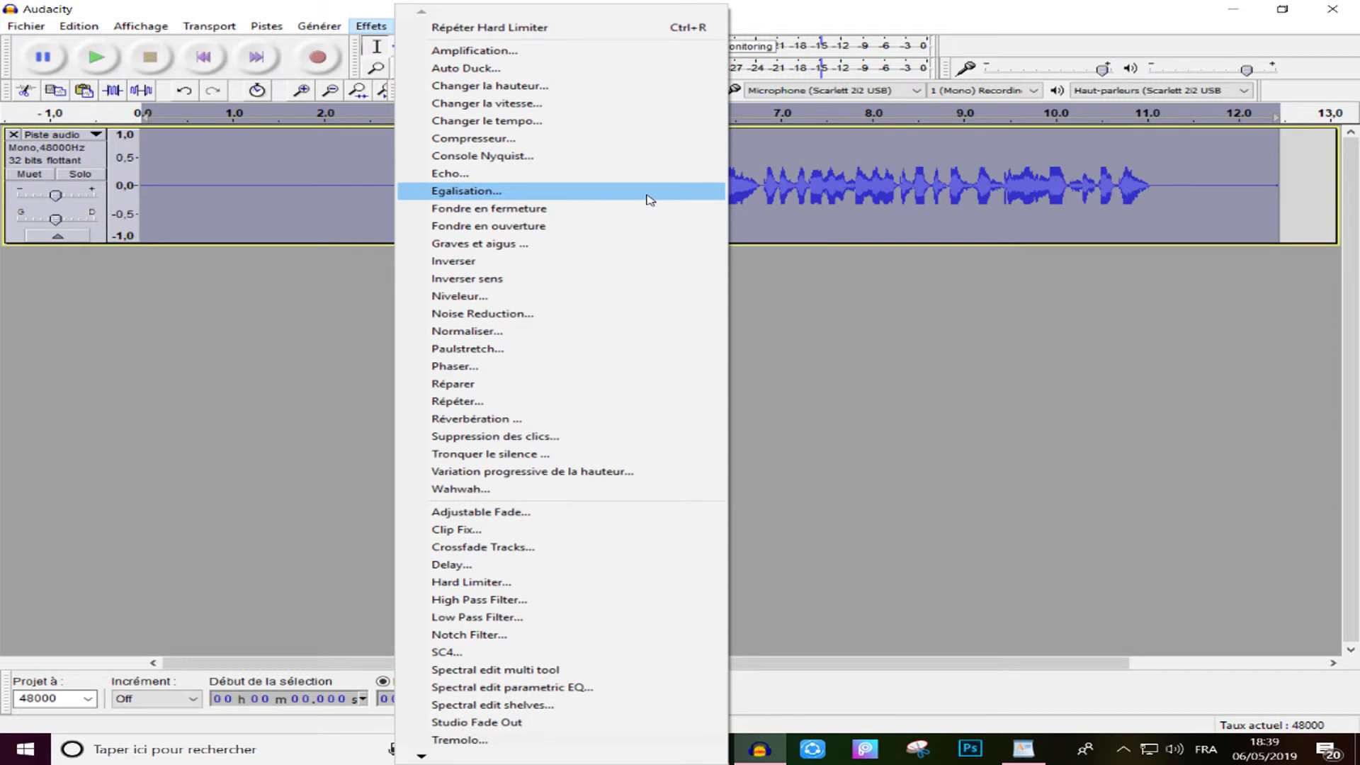
Load the preset Bass Boost curve (about 9 dB below 100 Hz) and apply it
left_click(481, 194)
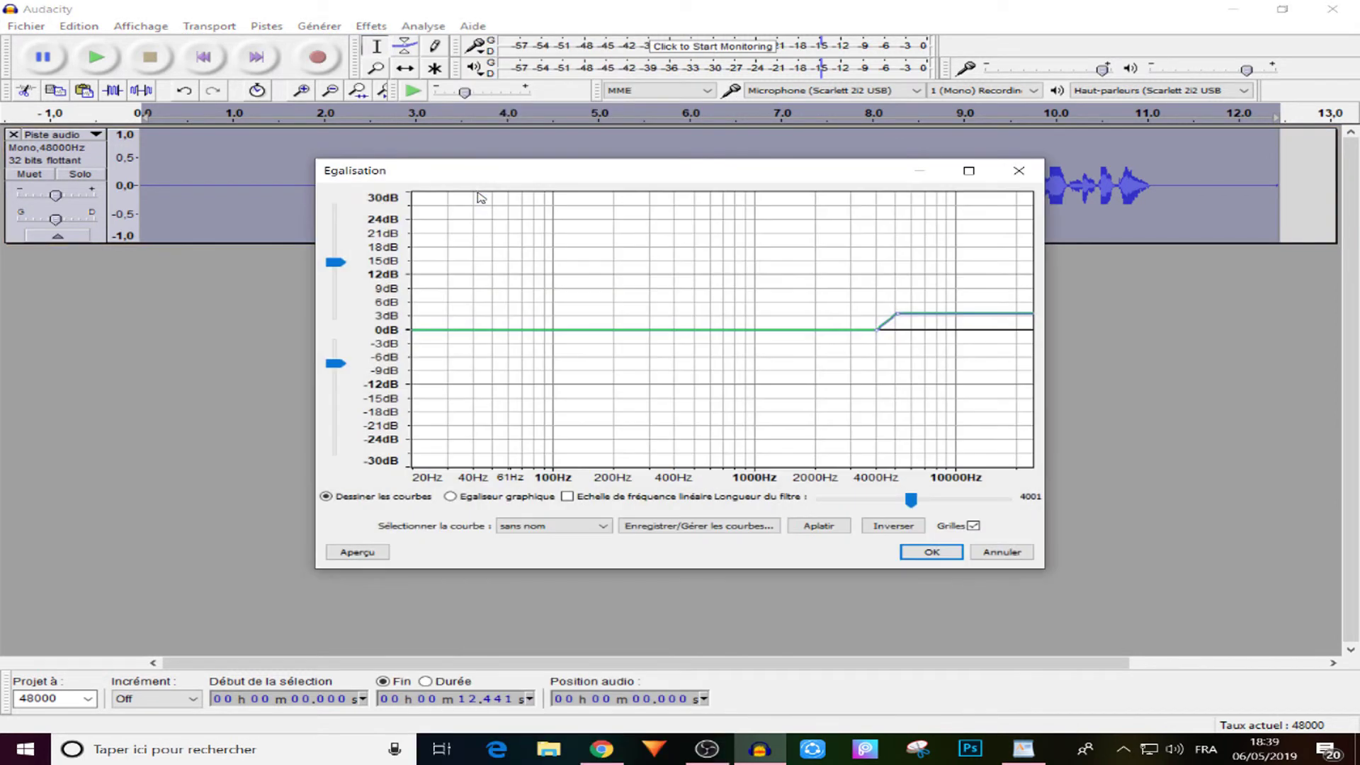
left_click(701, 529)
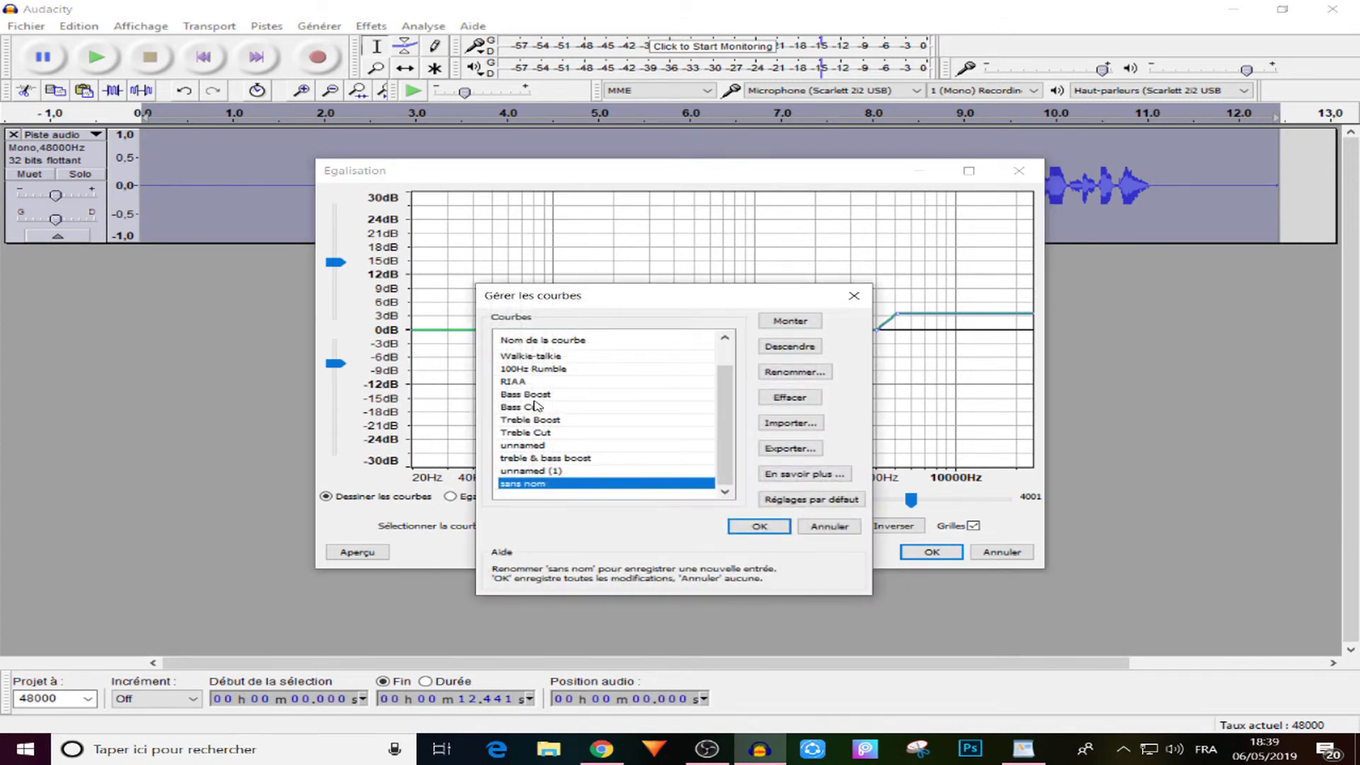
left_click(537, 396)
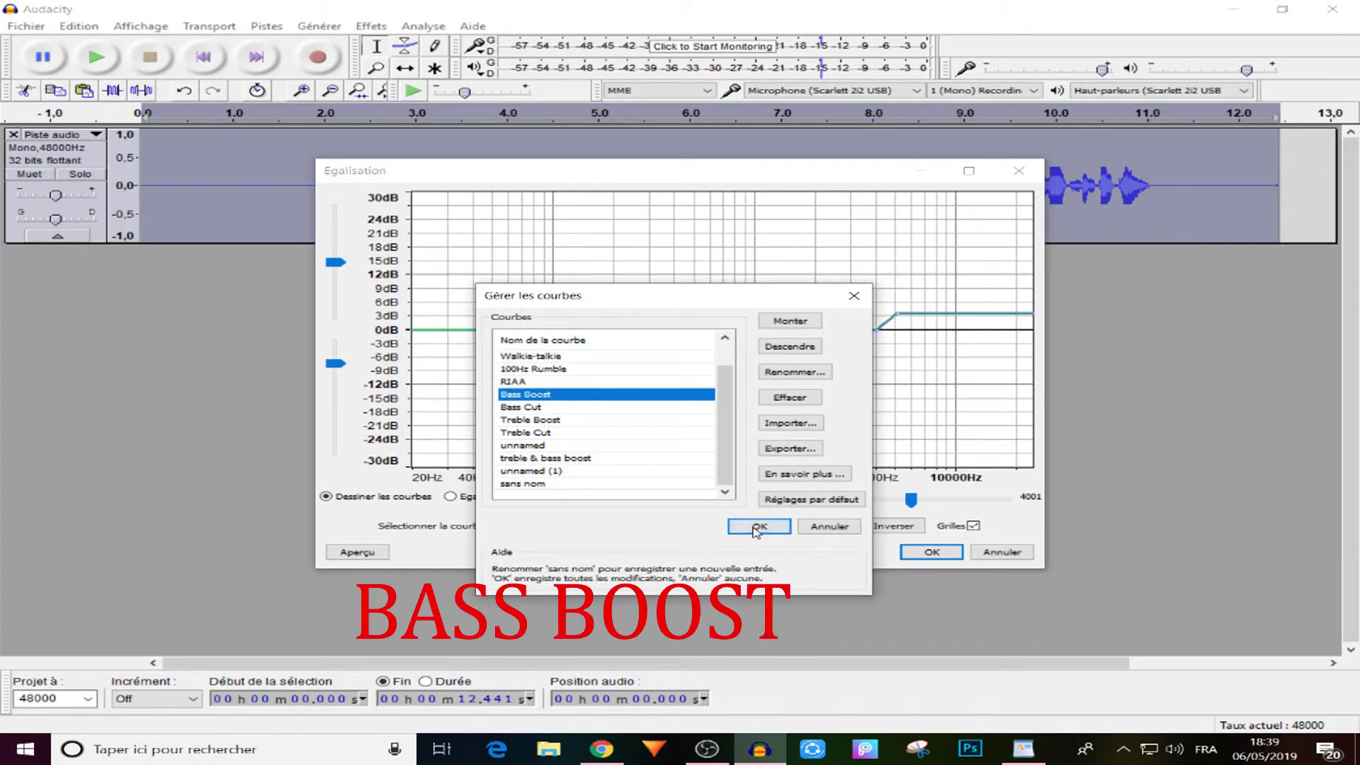
left_click(758, 528)
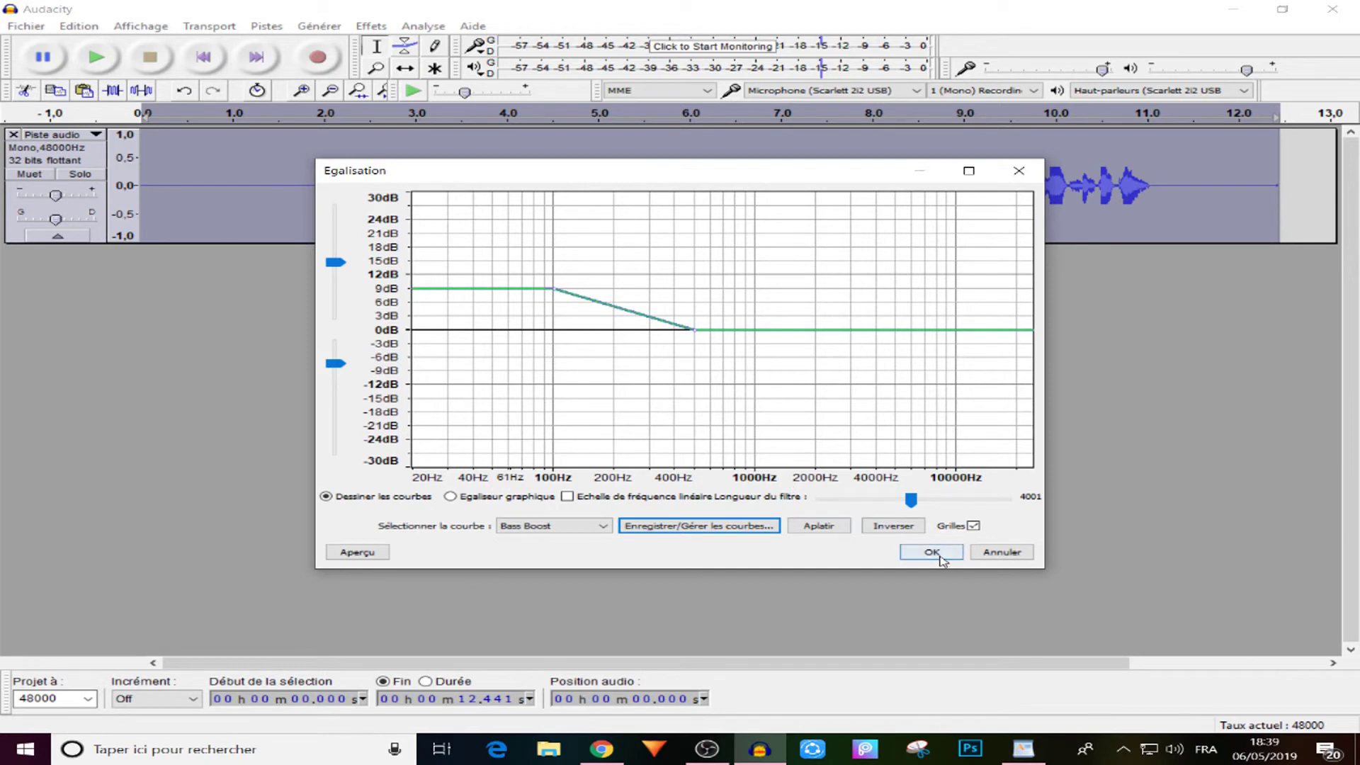
left_click(937, 553)
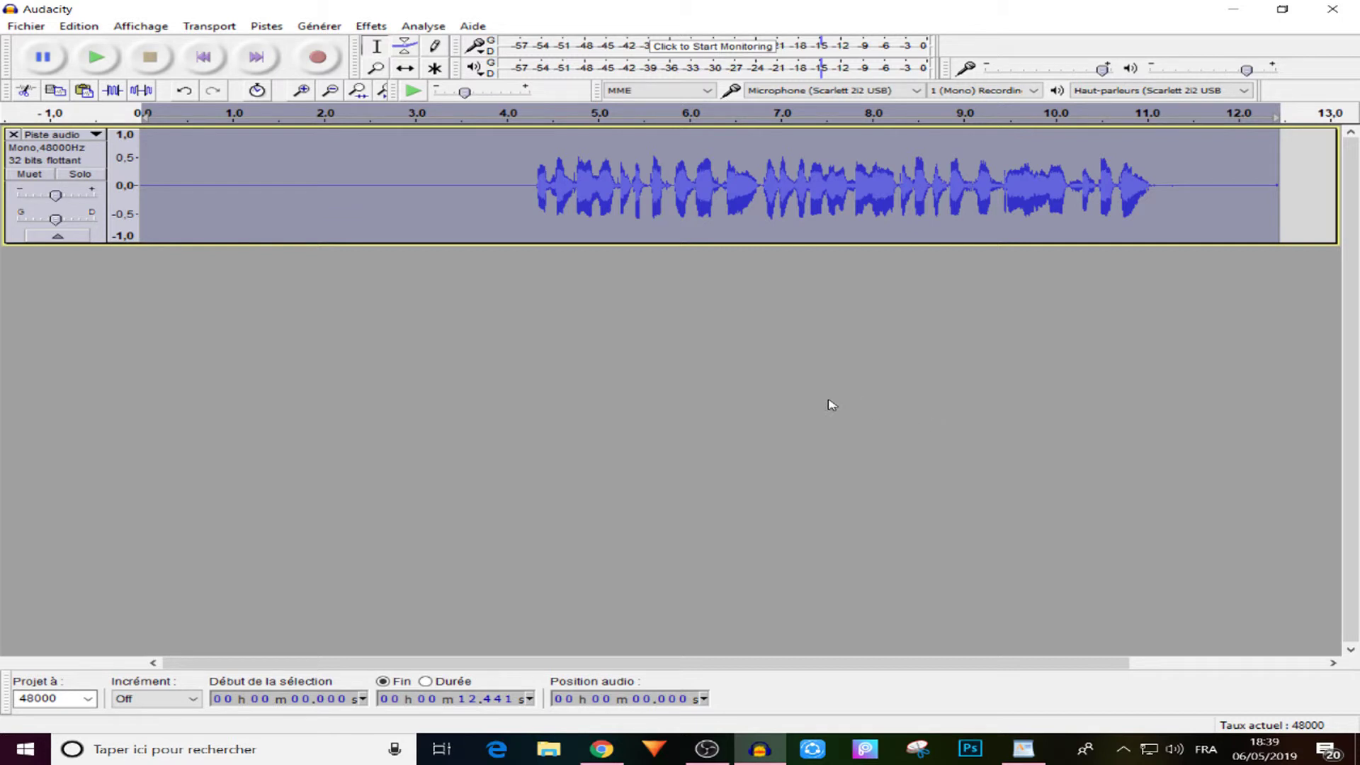
Start playback of the bass-boosted, fully processed track from the beginning
left_click(103, 61)
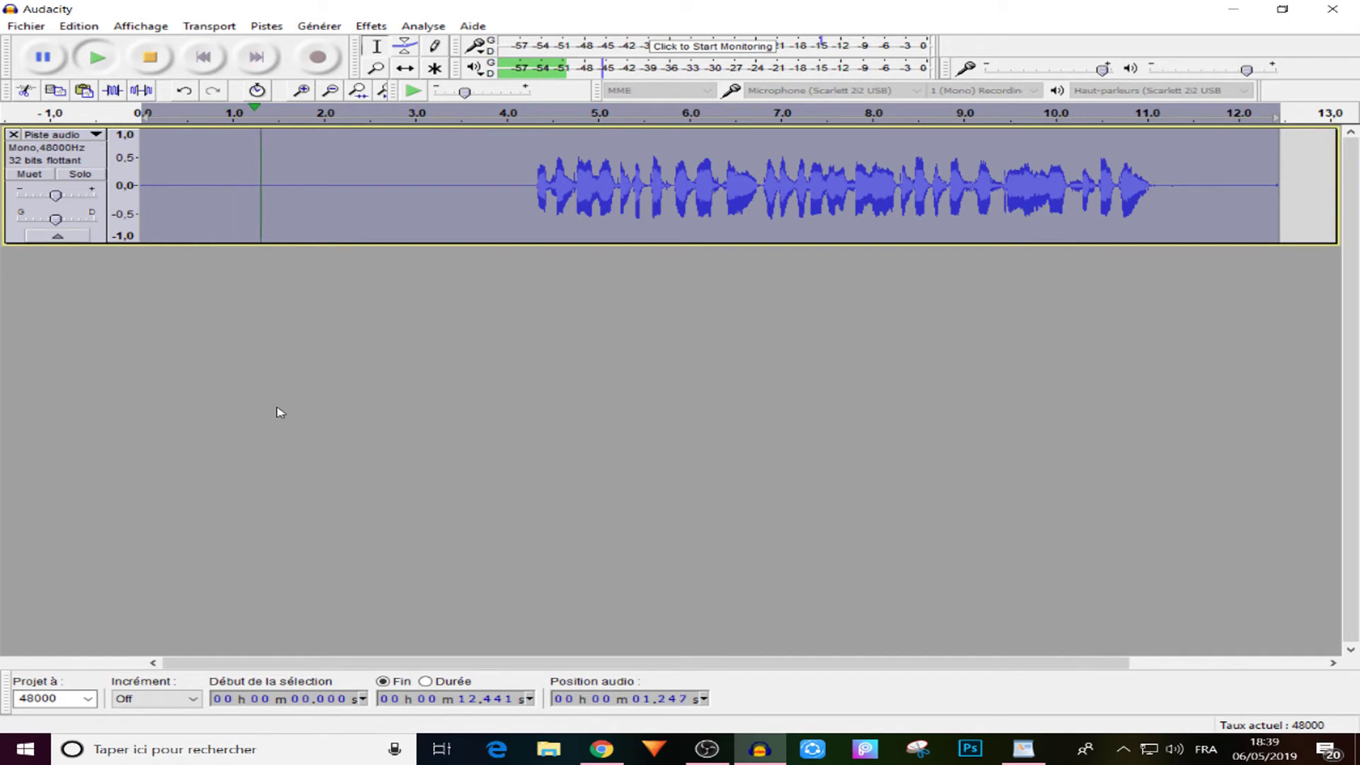